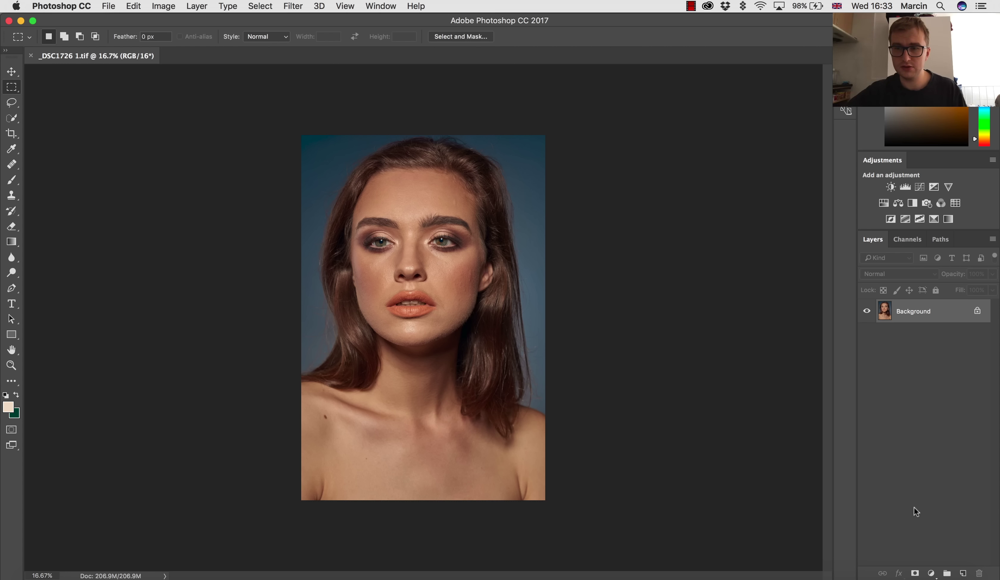
Step: Duplicate the Background layer and name the copy 'low'
key(super+j)
double_click(914, 315)
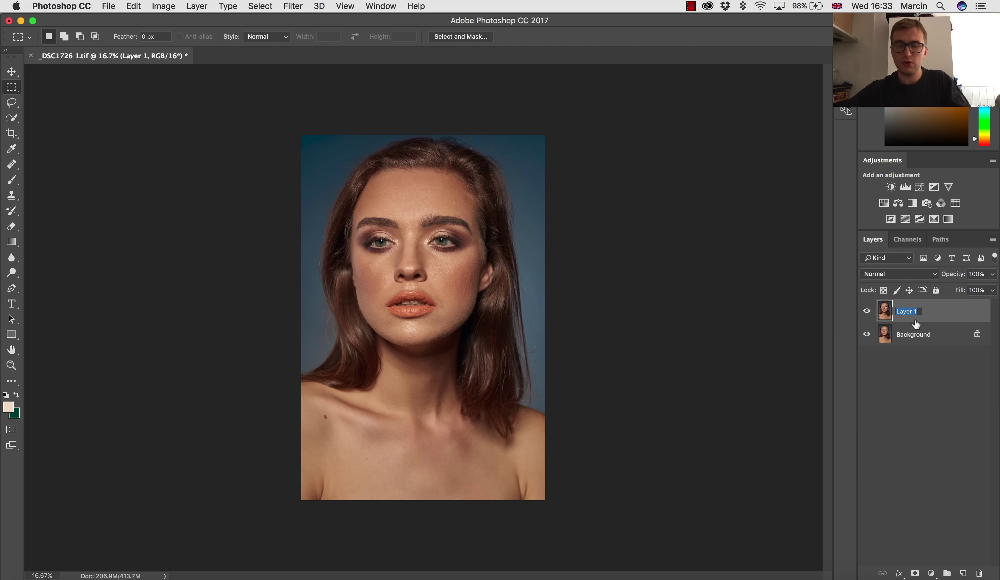
text(low)
key(Return)
Step: Duplicate low, name the copy 'high', and hide it
key(super+j)
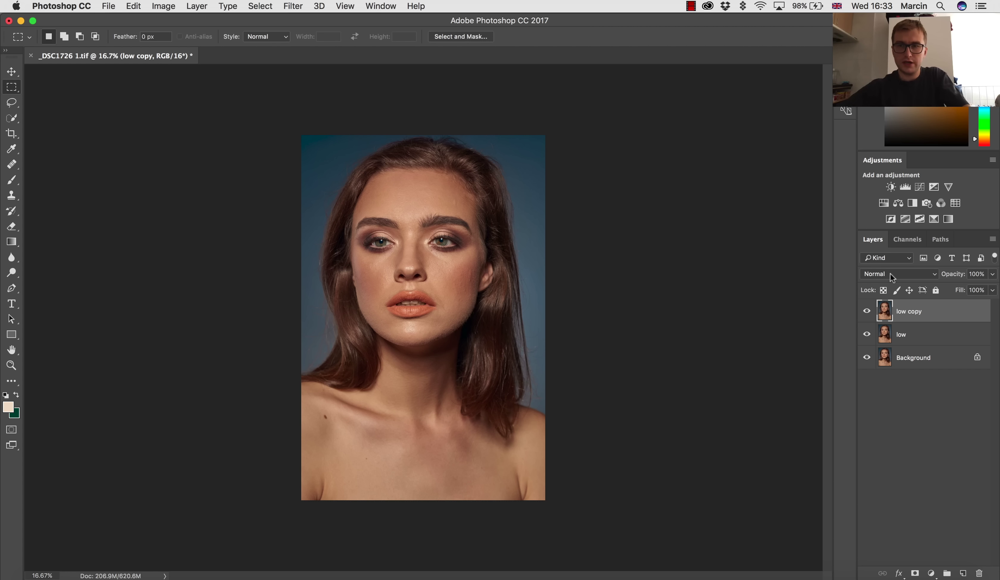
double_click(912, 313)
text(high)
key(Return)
click(867, 311)
Step: Select the low layer and zoom in on the model's face
click(884, 334)
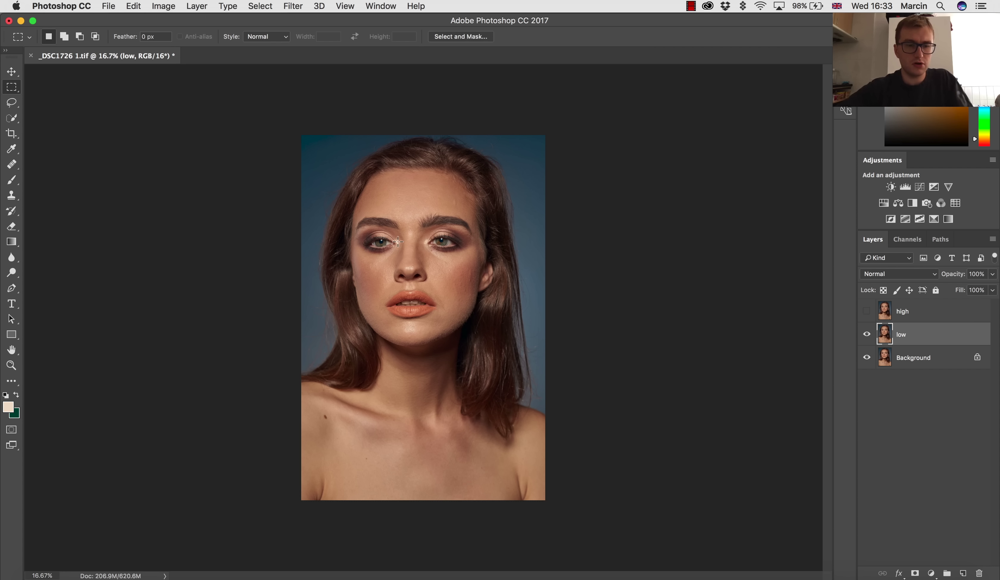
key(z)
drag(402, 262, 464, 310)
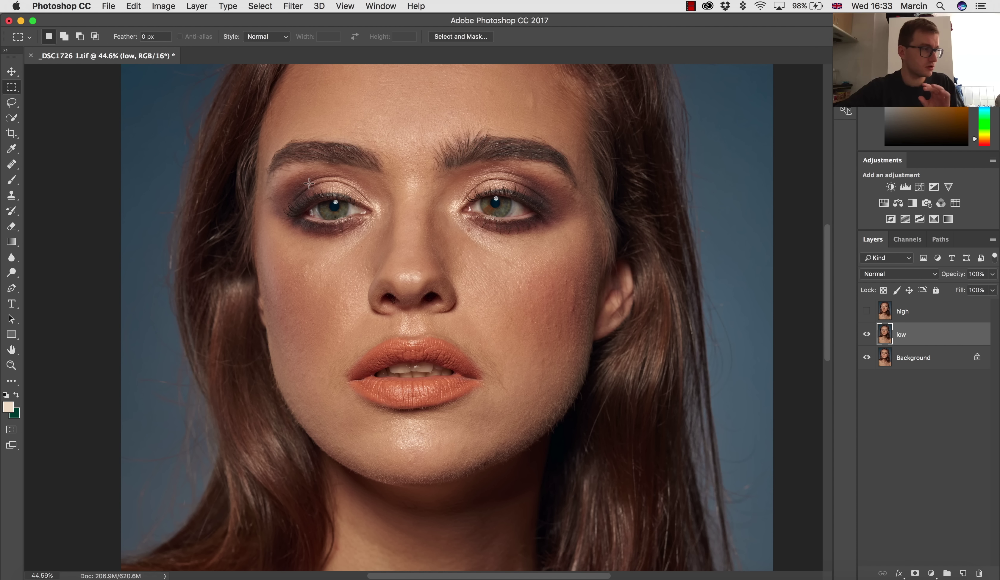
Step: Apply Filter > Blur > Gaussian Blur with an 18-pixel radius to the low layer
click(294, 8)
mouse_move(354, 148)
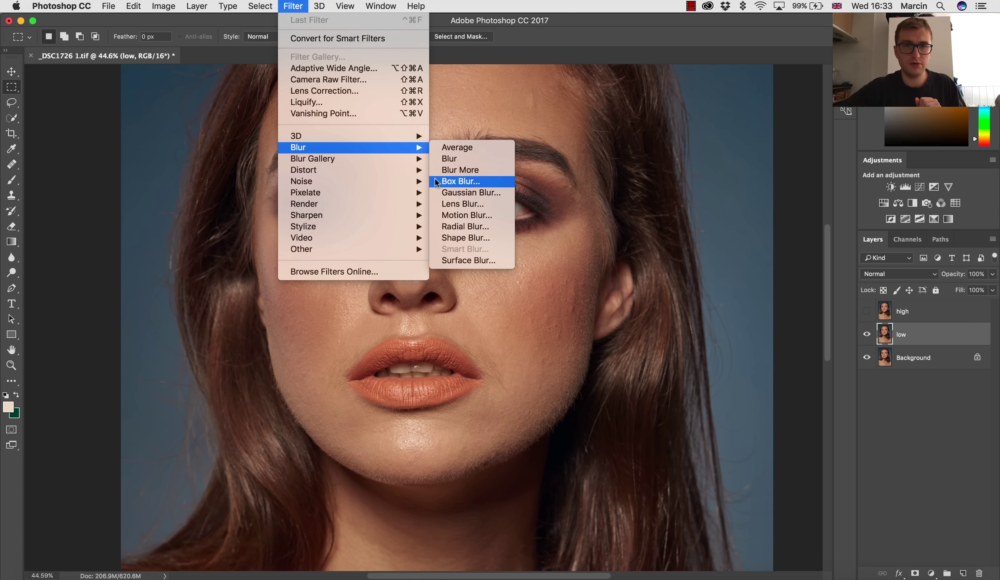
click(458, 192)
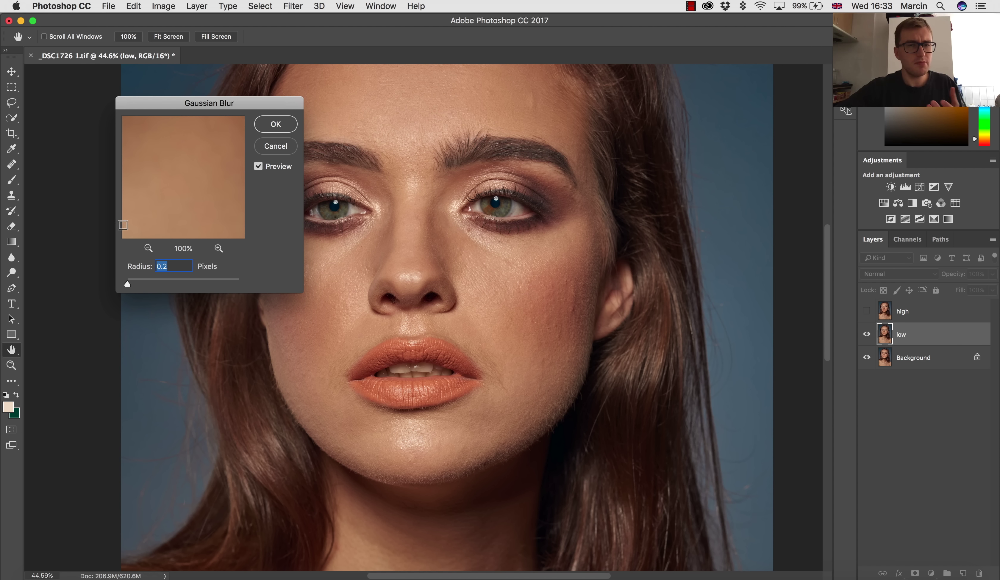
drag(159, 282, 169, 281)
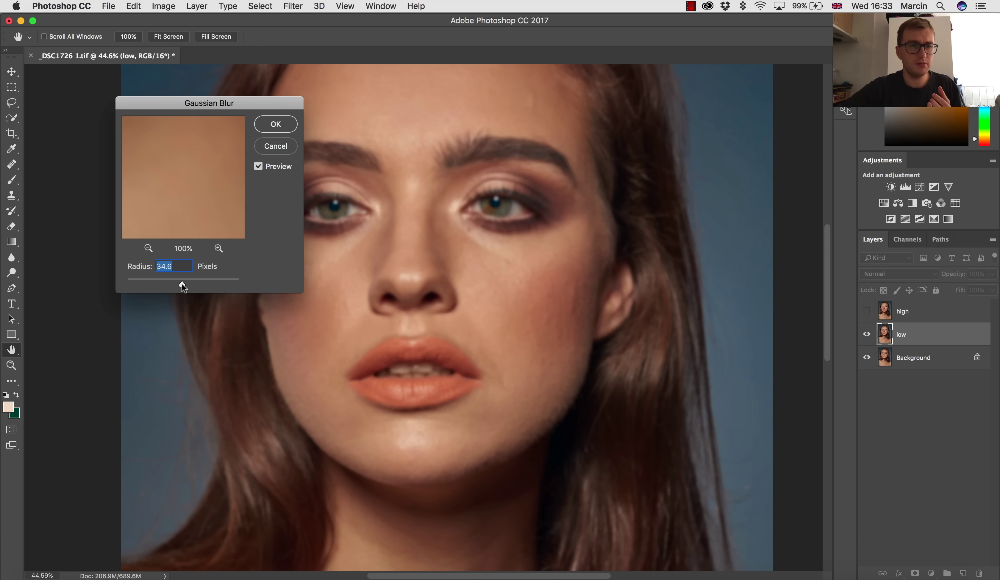
drag(173, 282, 173, 282)
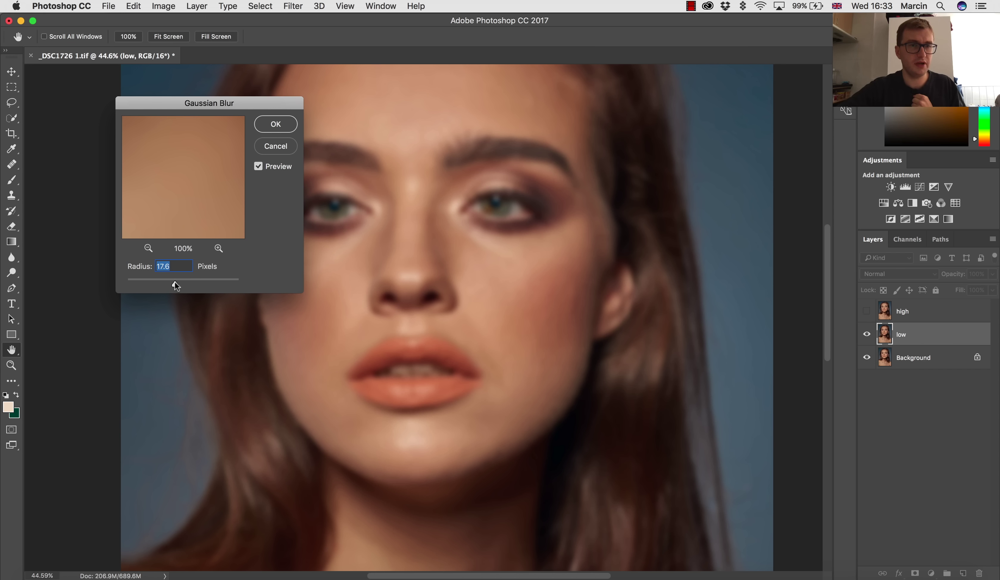
drag(174, 282, 174, 284)
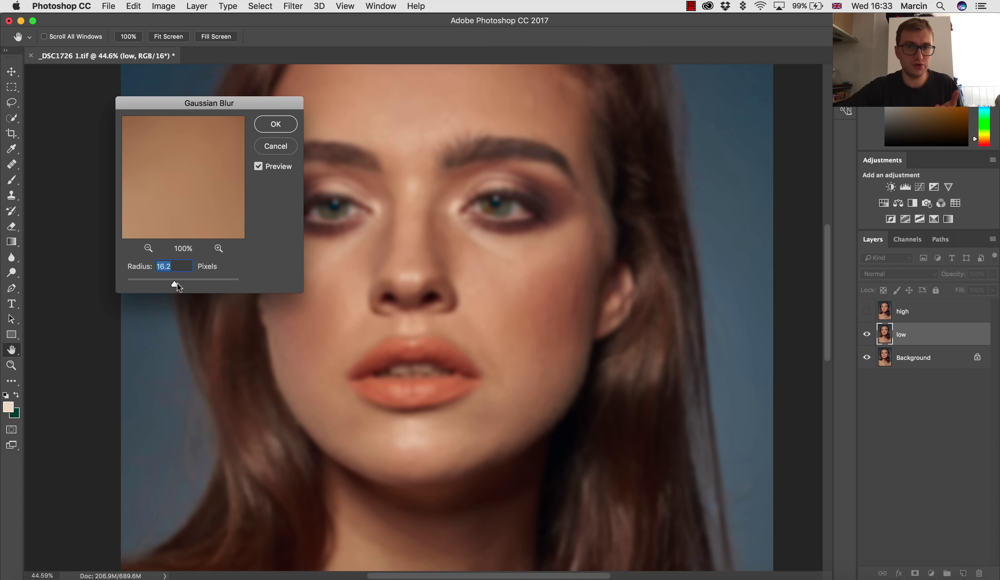
text(18)
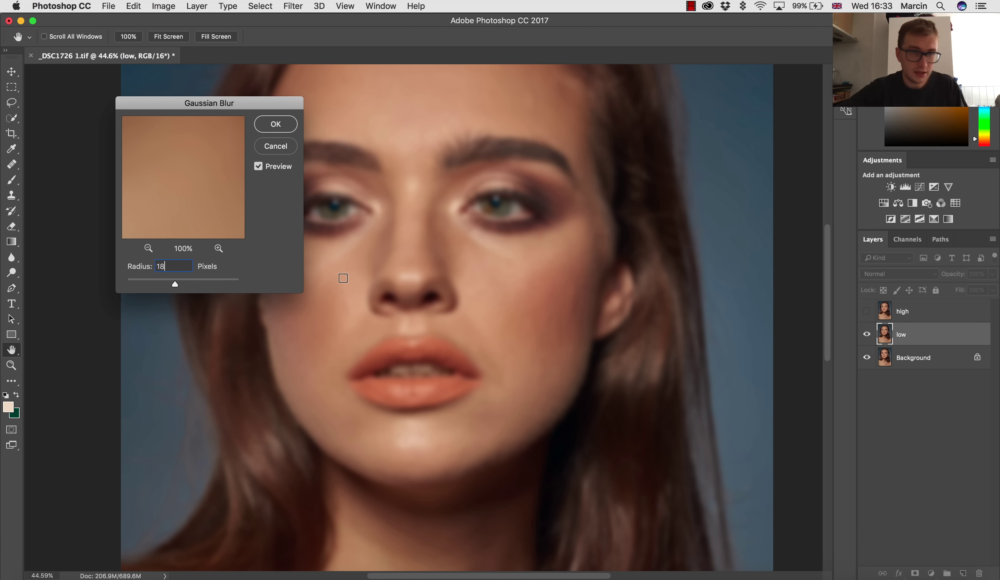
click(275, 124)
Step: Show the high layer again and make it the active layer
key(m)
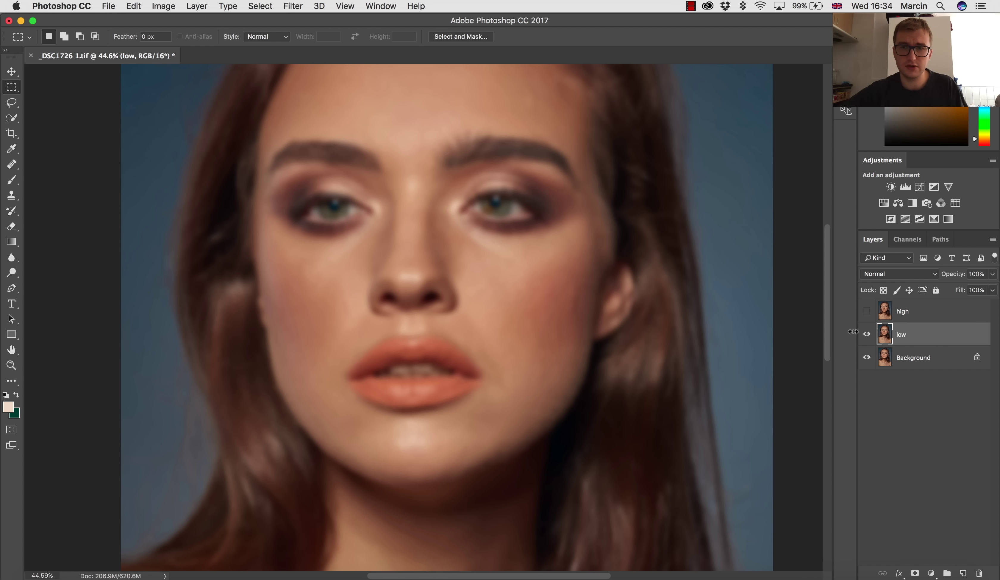
click(866, 311)
click(885, 313)
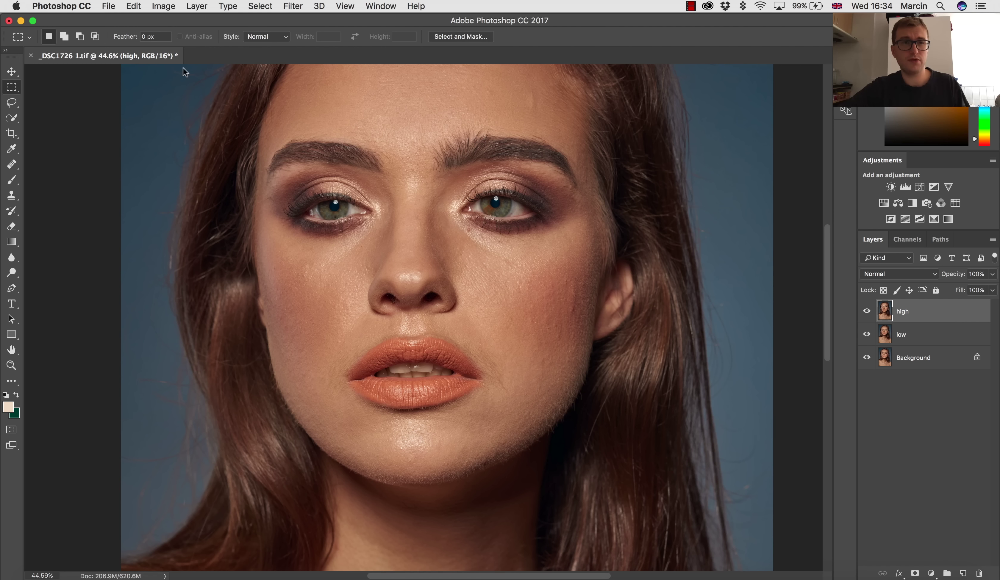
Step: In Apply Image, use the low layer as source with Add blending and Invert checked
click(162, 6)
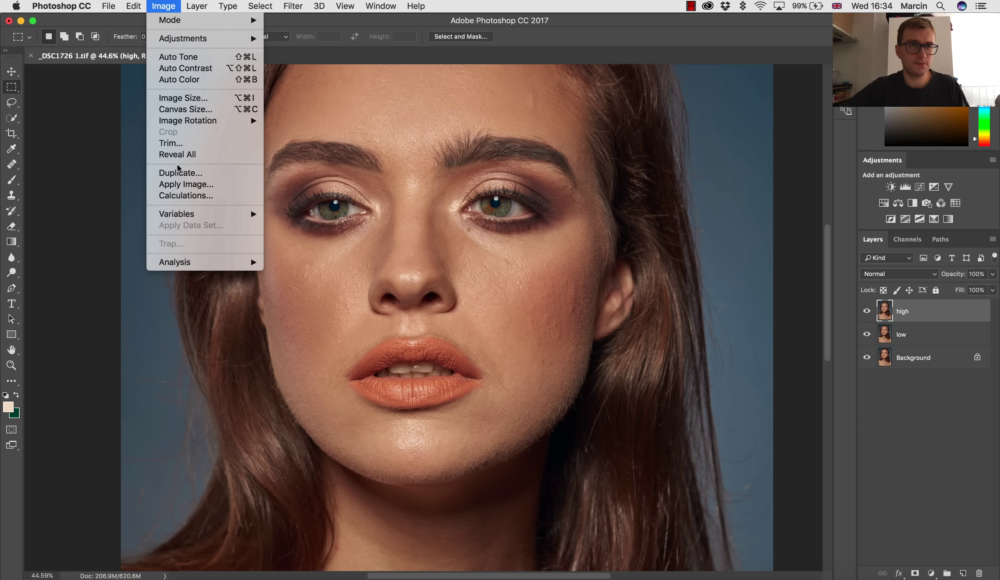
click(186, 184)
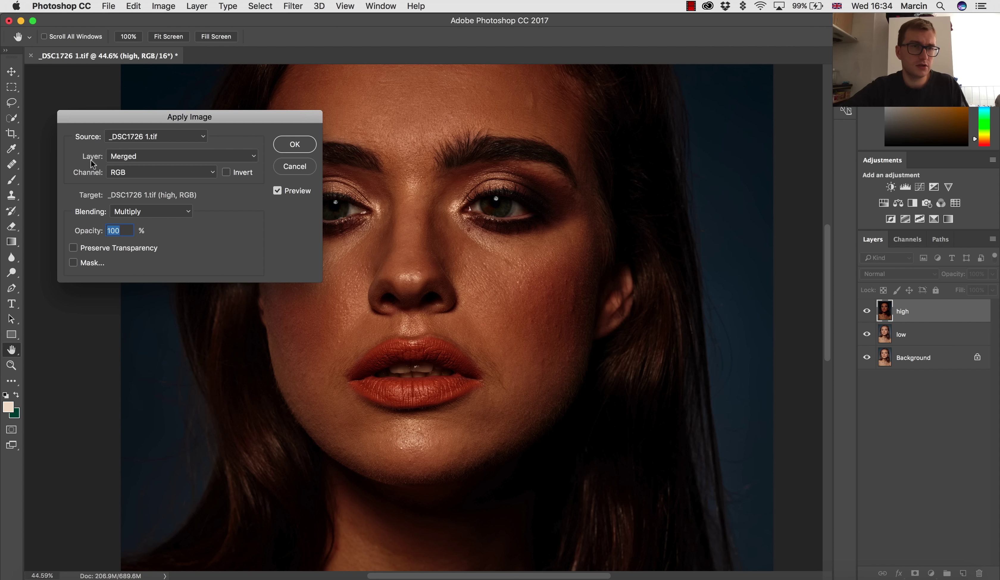
click(131, 157)
click(120, 182)
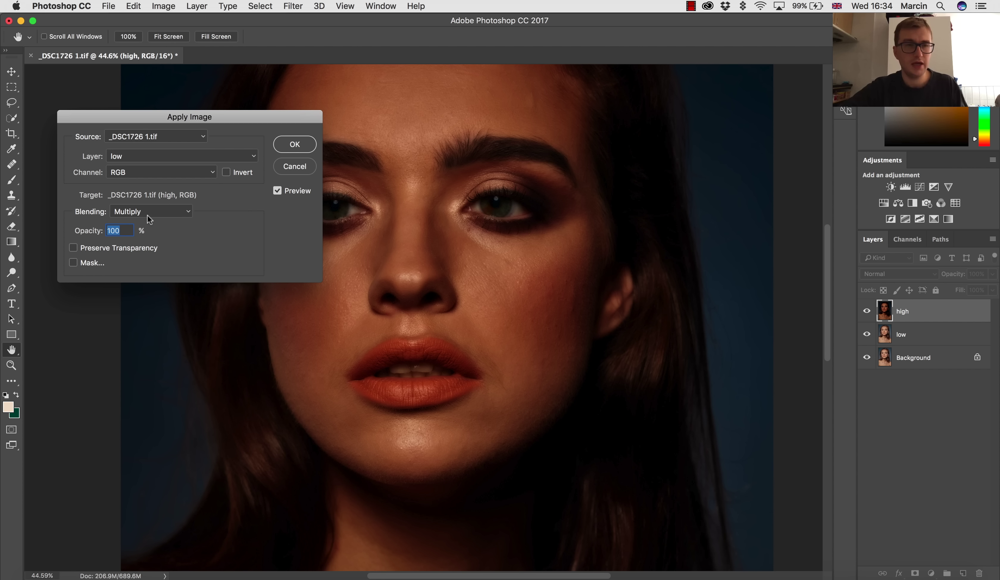
click(136, 218)
click(132, 394)
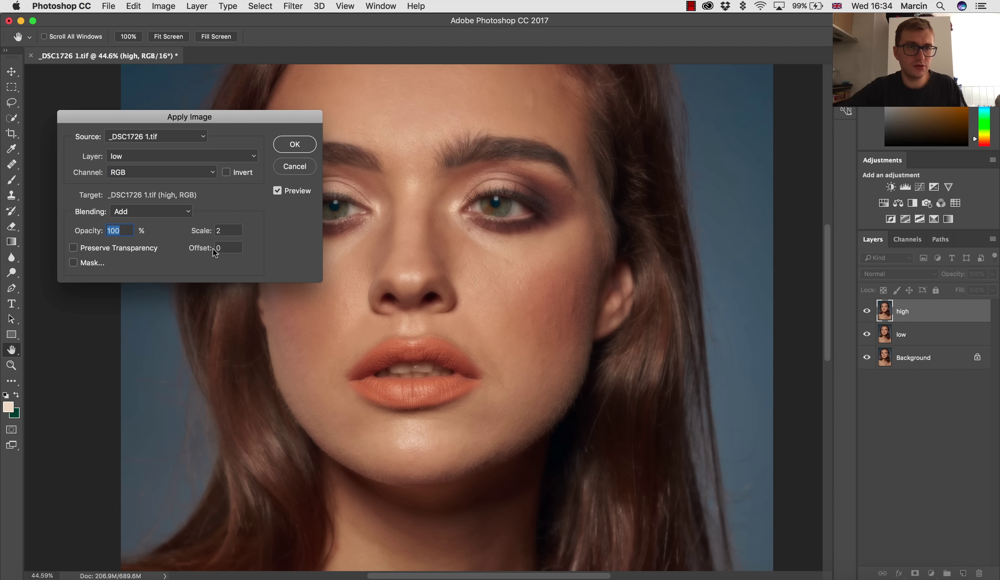
click(225, 173)
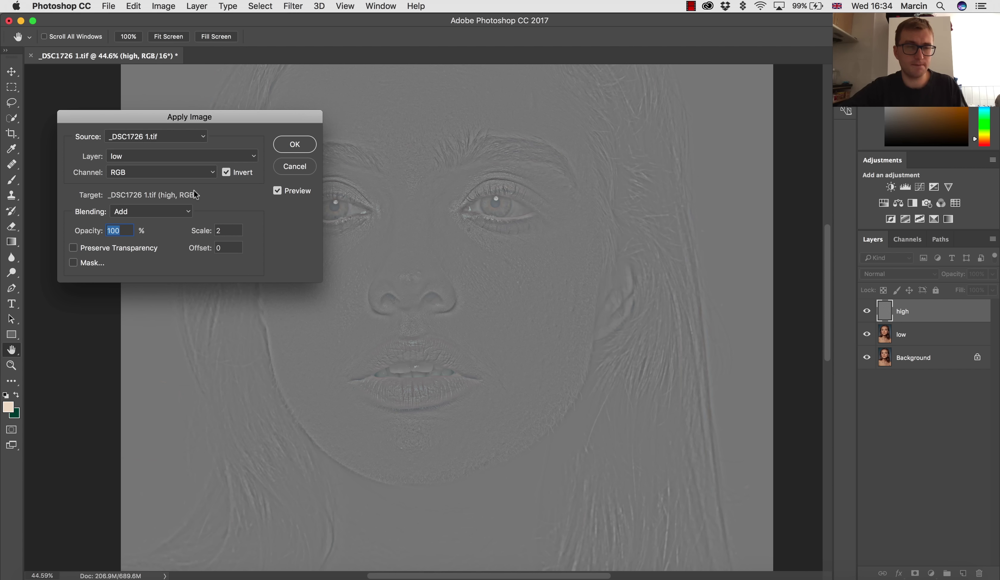
Step: Compare Subtract and non-inverted results, then return to inverted low with Add, Scale 2, Offset 0
click(134, 217)
click(131, 225)
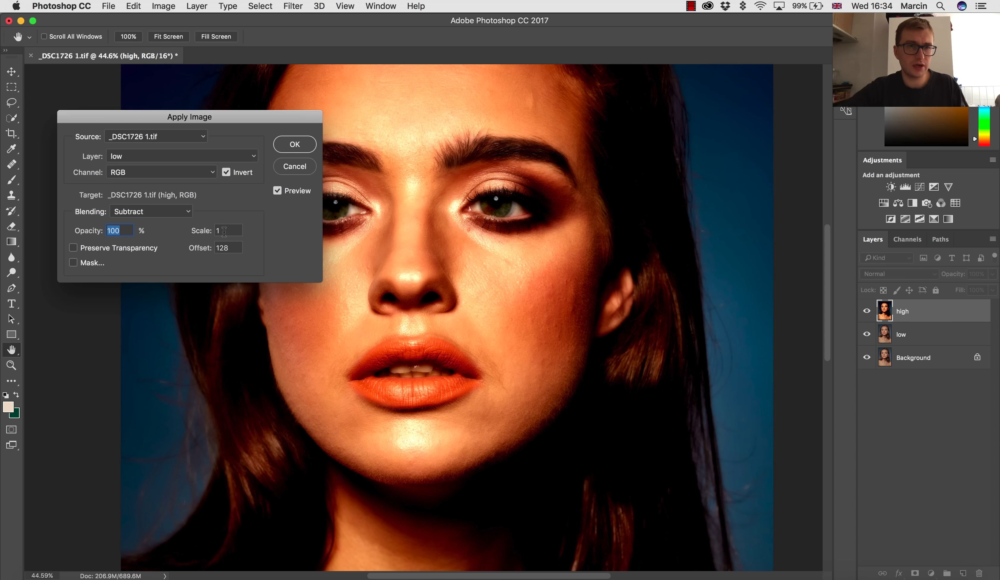
click(226, 173)
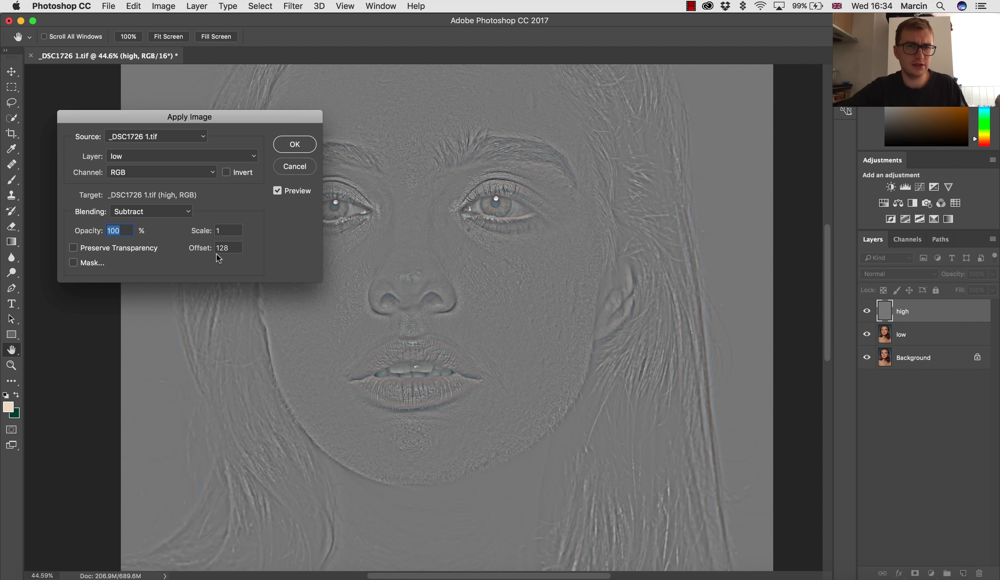
click(226, 173)
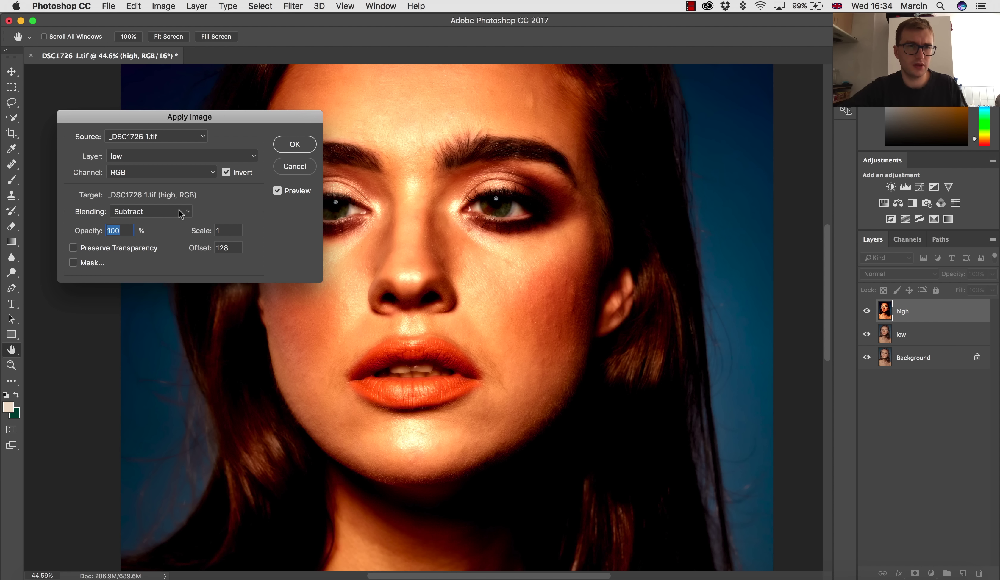
click(181, 212)
click(153, 201)
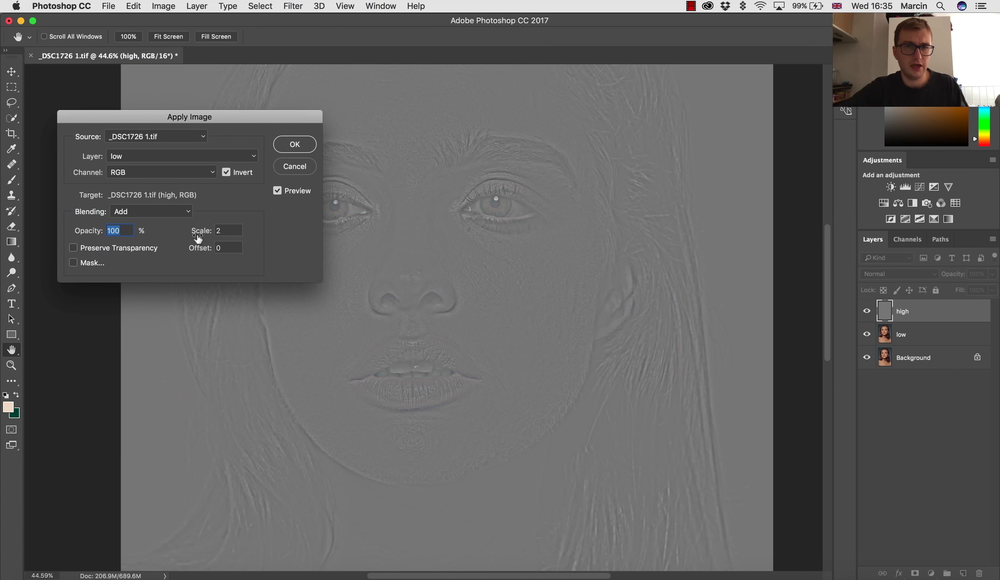
Step: Apply the high-pass result to the high layer and set its blend mode to Linear Light
click(287, 145)
key(m)
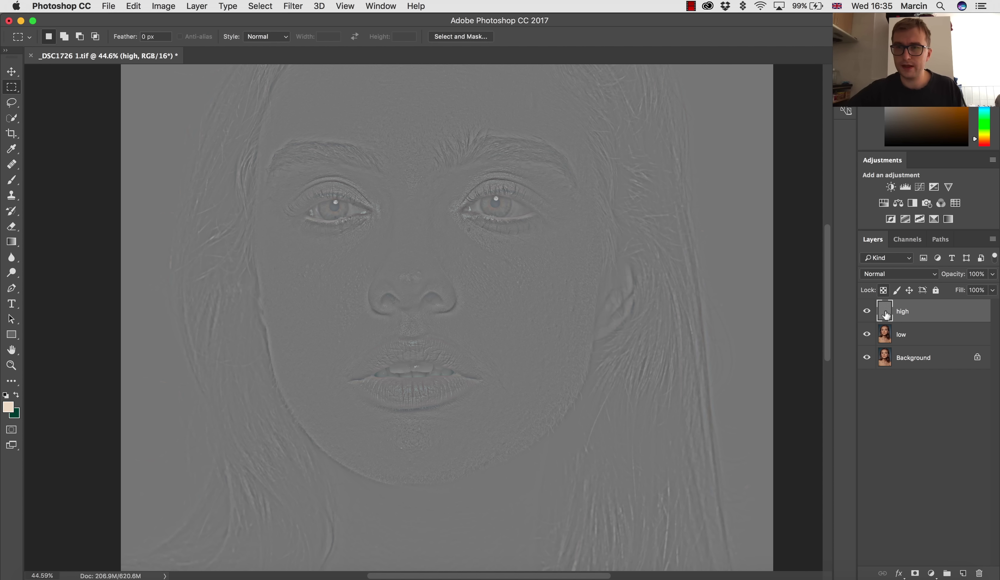
click(882, 279)
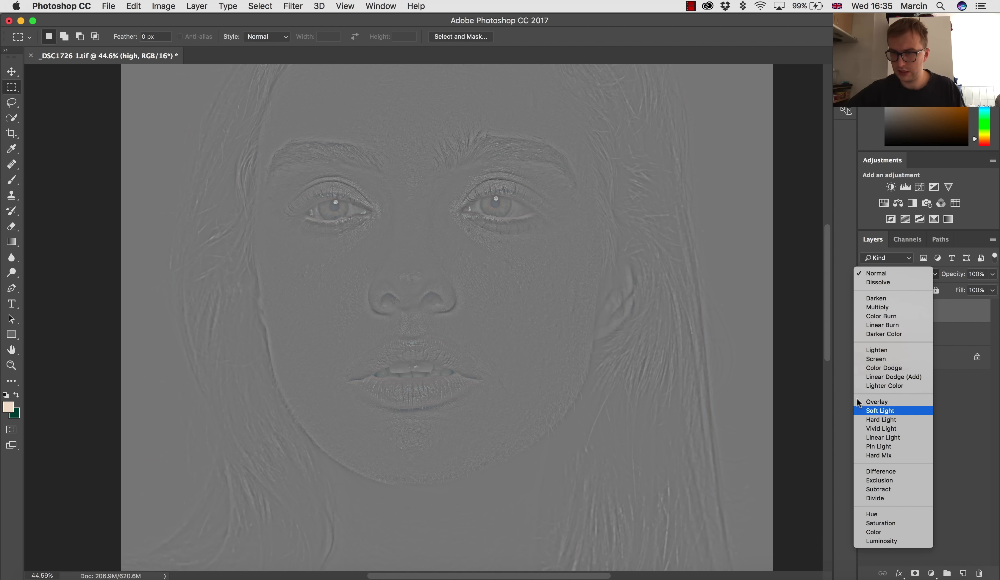
scroll(901, 440, down, 1)
click(882, 421)
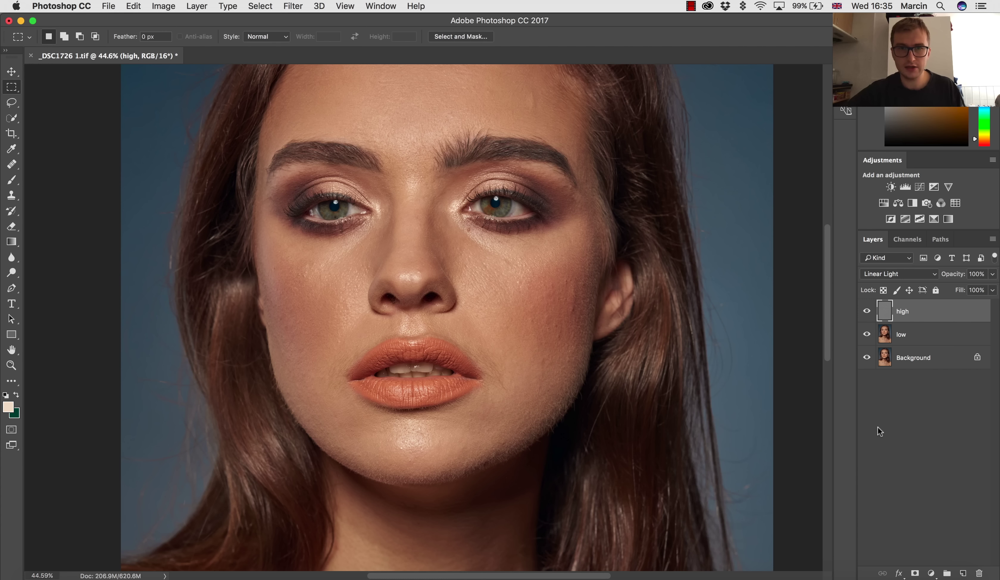
Step: Group the high and low layers into a group named 'fs'
shift+click(929, 339)
key(super+g)
double_click(911, 307)
text(fs)
key(Return)
Step: Expand the fs group and select both its high and low layers
click(880, 306)
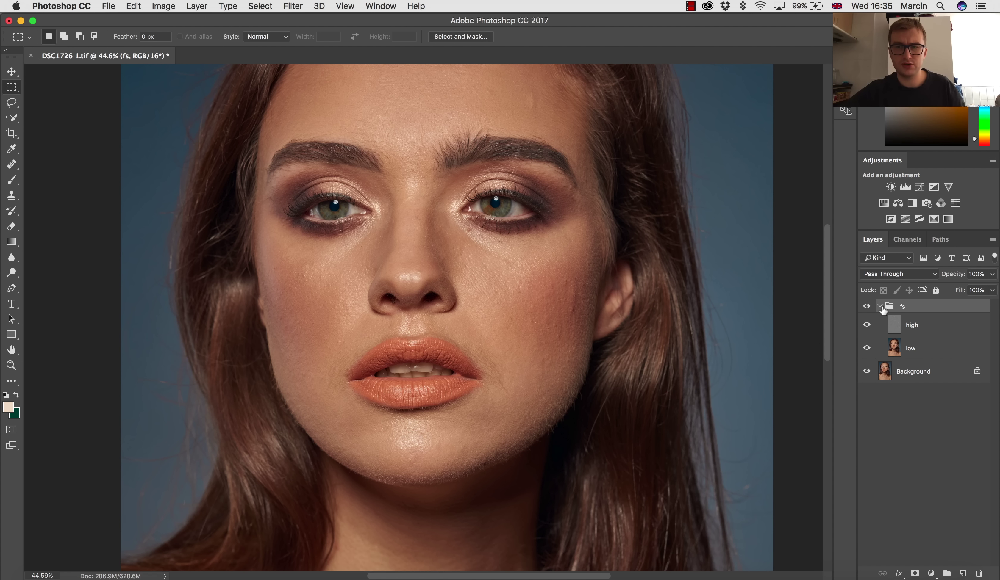
click(896, 351)
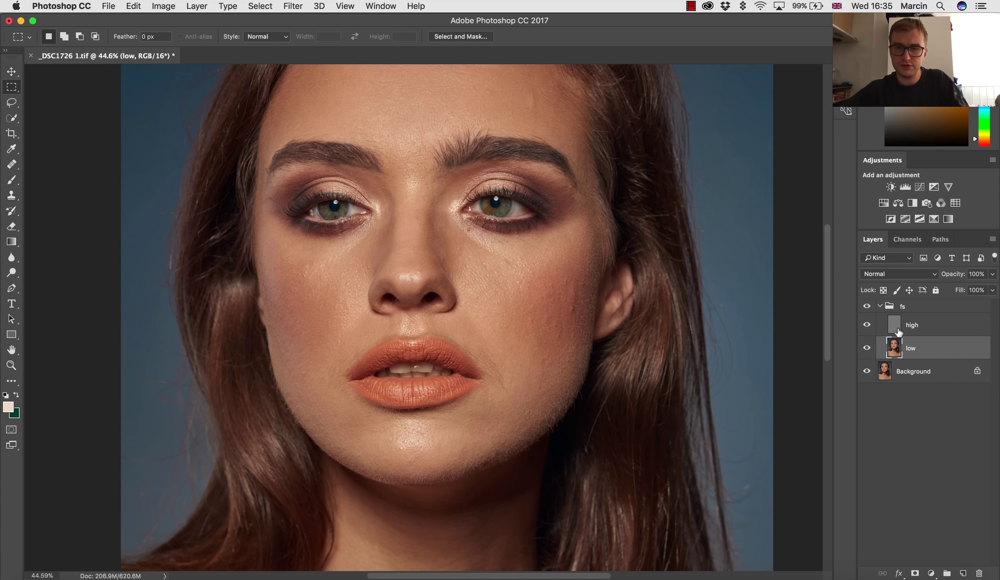
super+click(898, 330)
shift+click(905, 334)
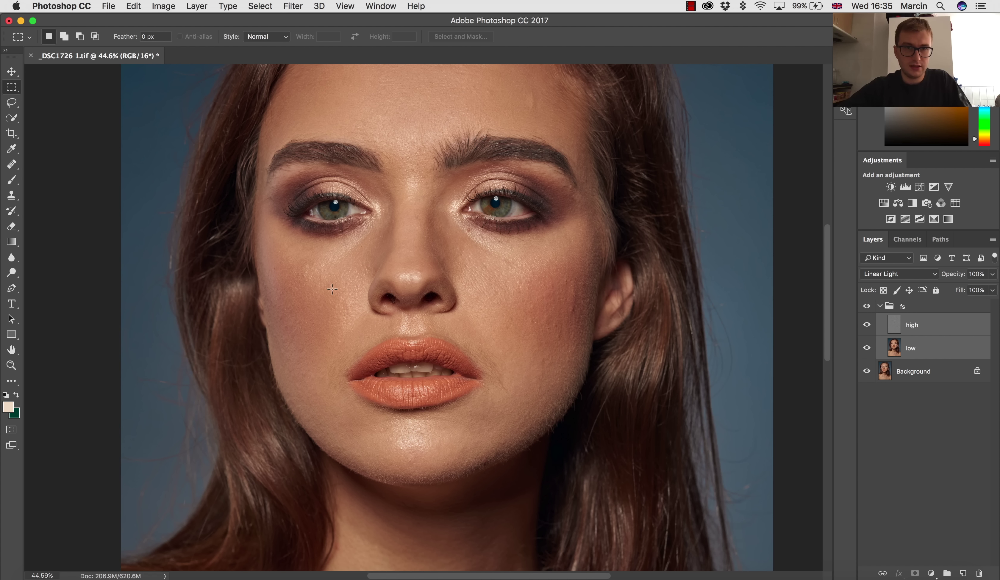
Step: Toggle the fs group's visibility to compare with the original, leaving it visible
click(868, 306)
click(867, 306)
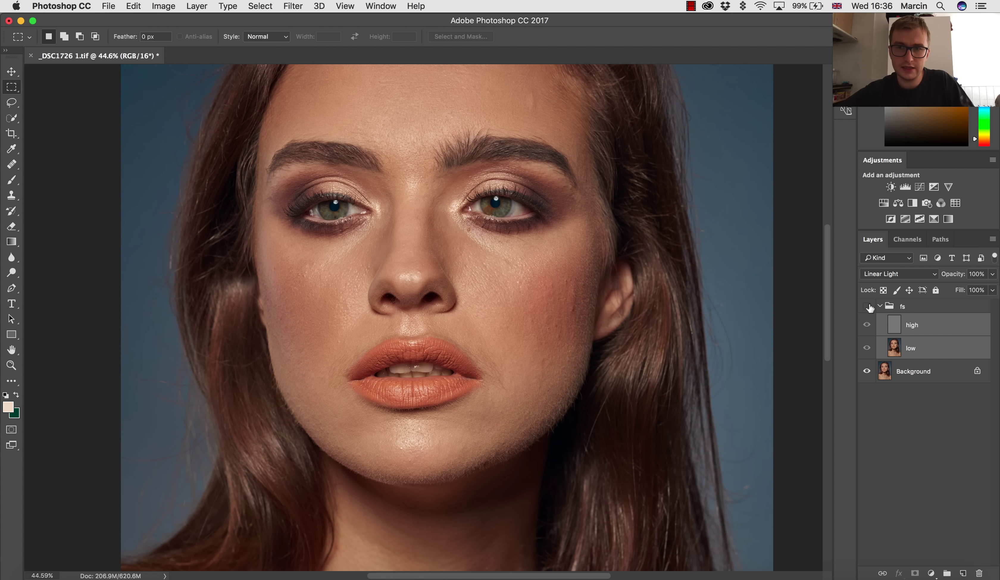
click(869, 307)
click(868, 307)
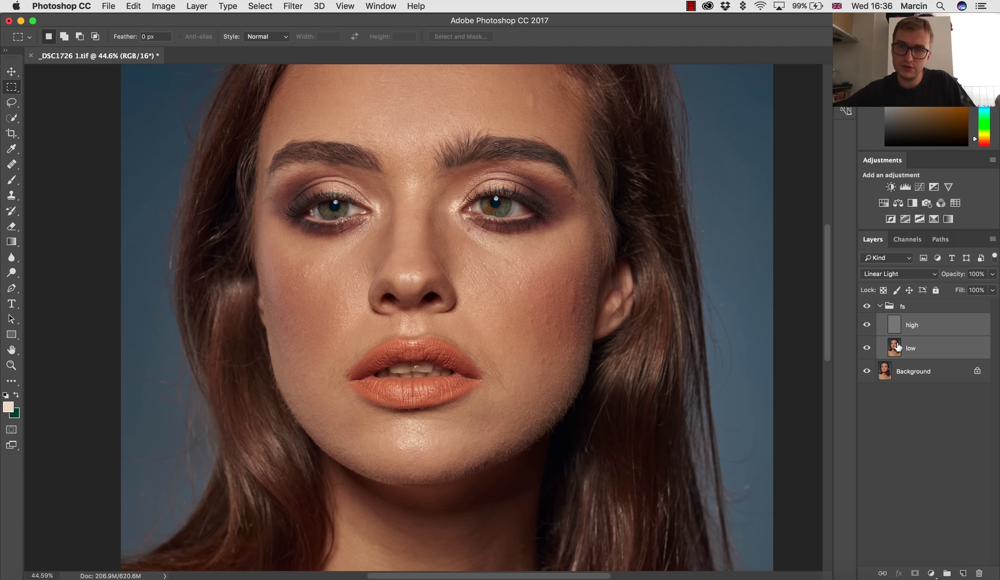
click(867, 306)
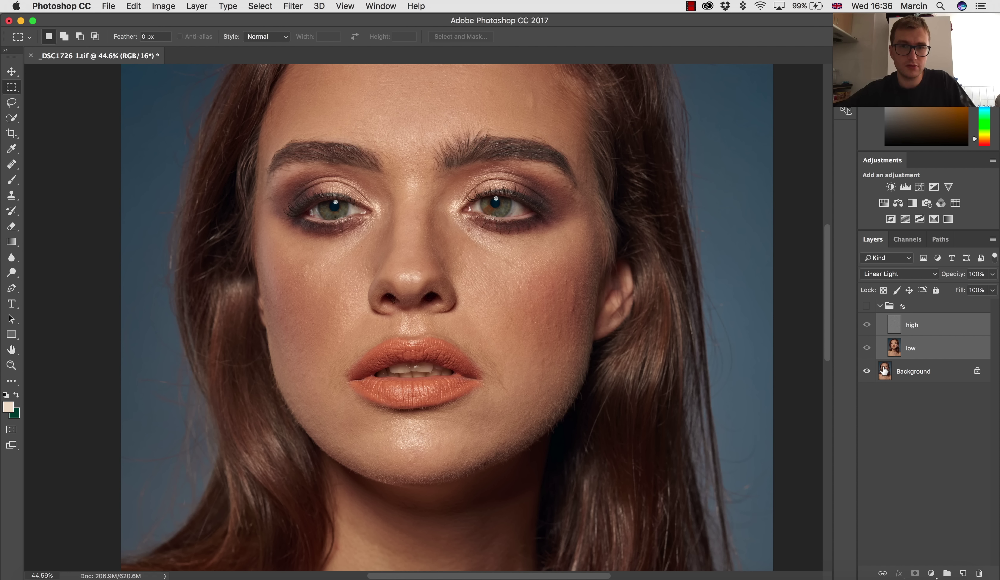
click(867, 306)
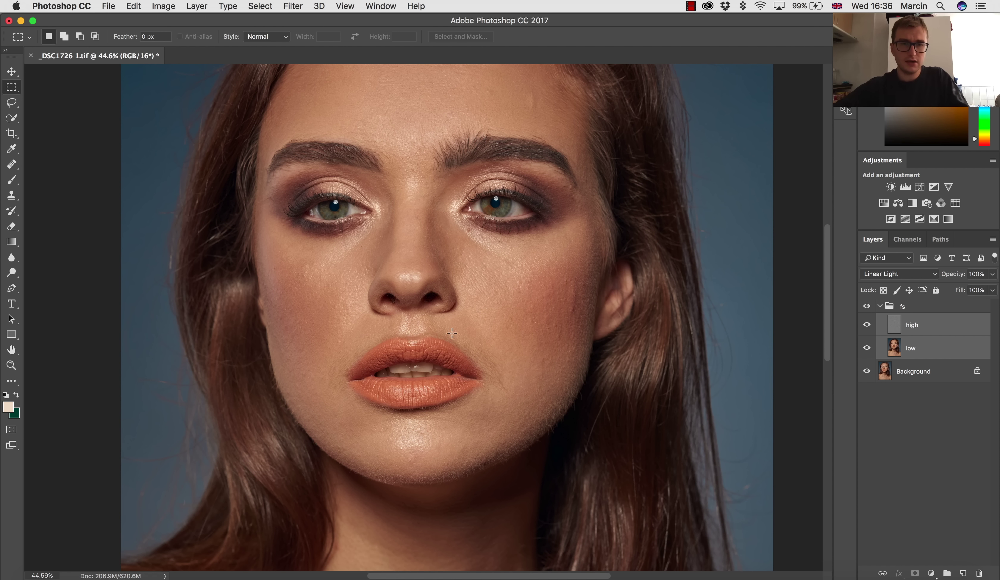
Step: Fit the portrait, zoom in close on the eyes, and make high the working layer
key(z)
key(super+0)
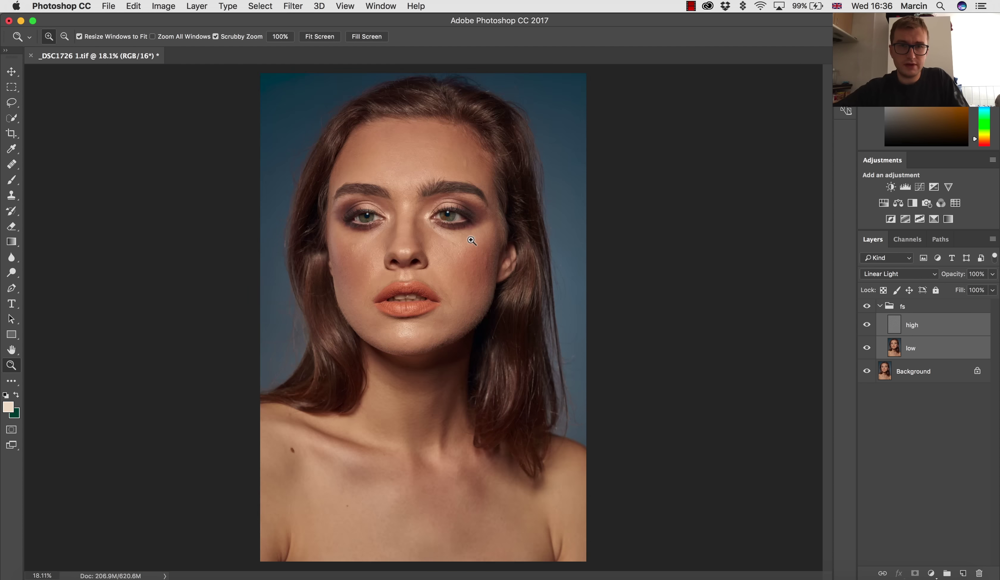
drag(475, 242, 502, 314)
key(m)
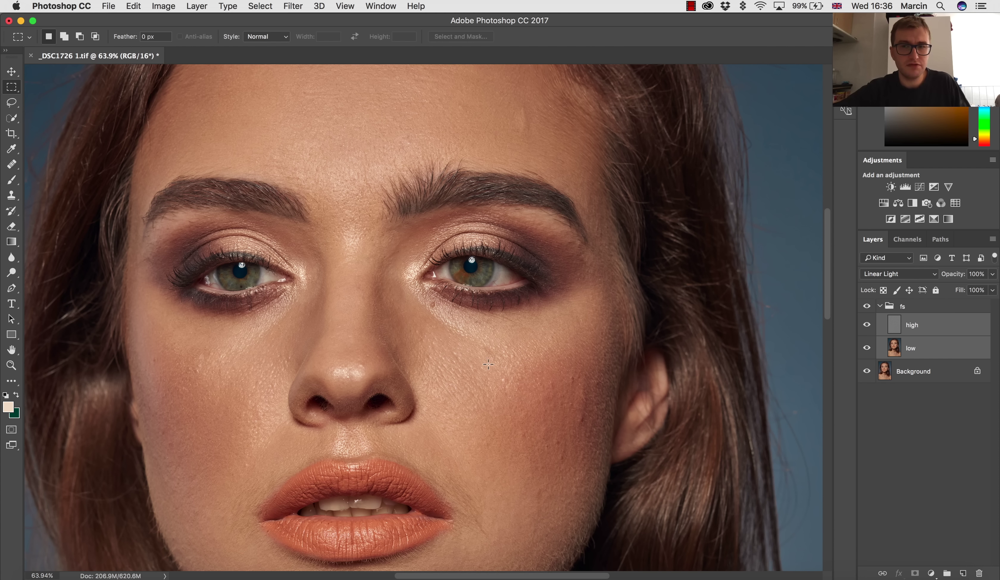
click(908, 350)
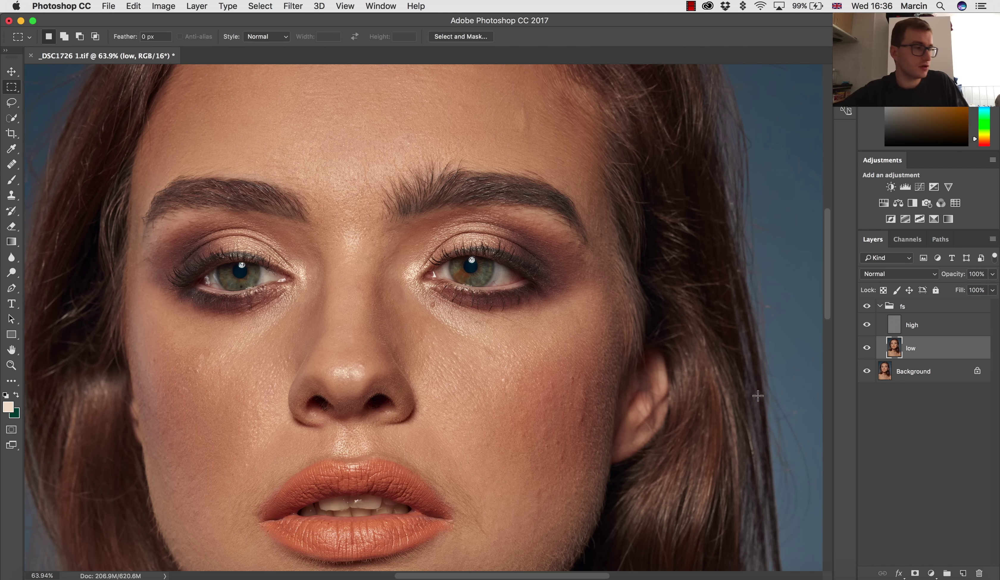
click(901, 329)
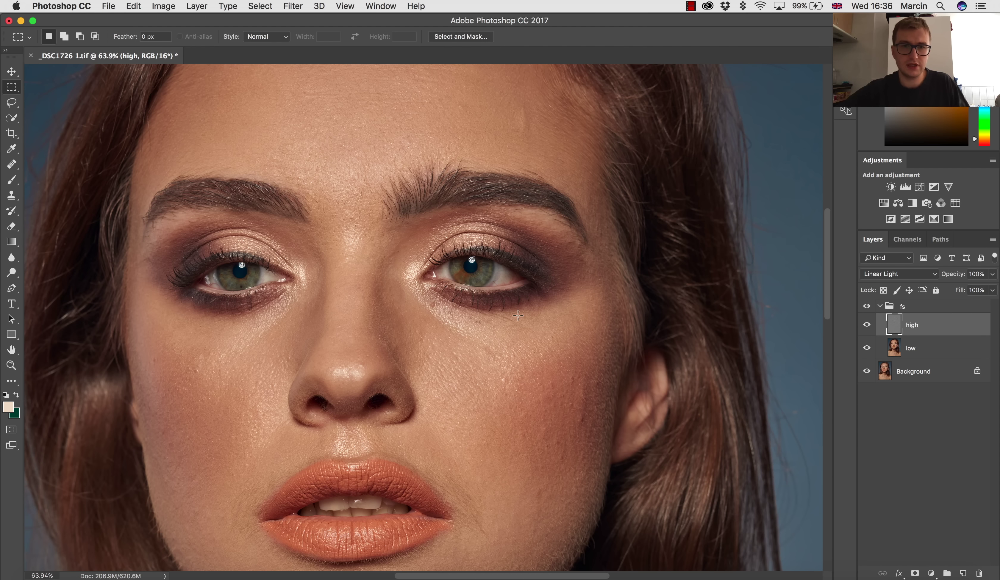
Step: Switch to the Clone Stamp and raise the brush hardness to 100%
key(s)
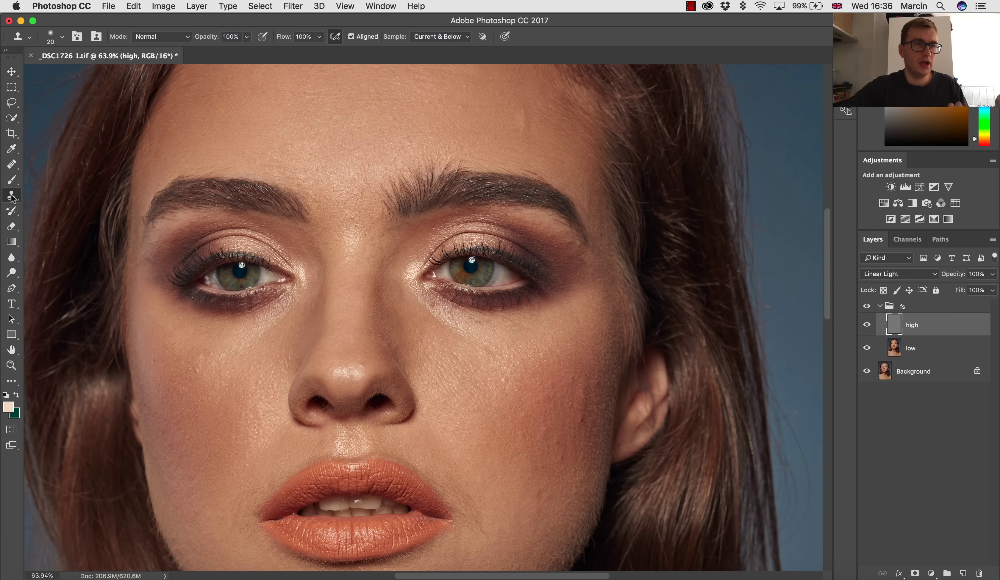
click(62, 37)
drag(70, 102, 152, 101)
click(64, 39)
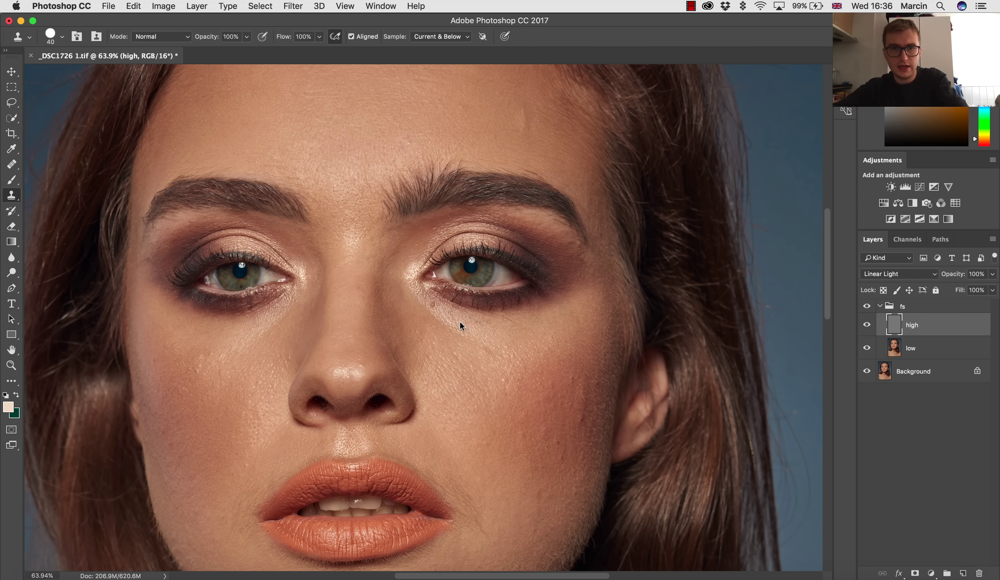
Step: Zoom in on the mole under the eye and set Sample to Current Layer
key(z)
drag(435, 307, 472, 299)
click(435, 37)
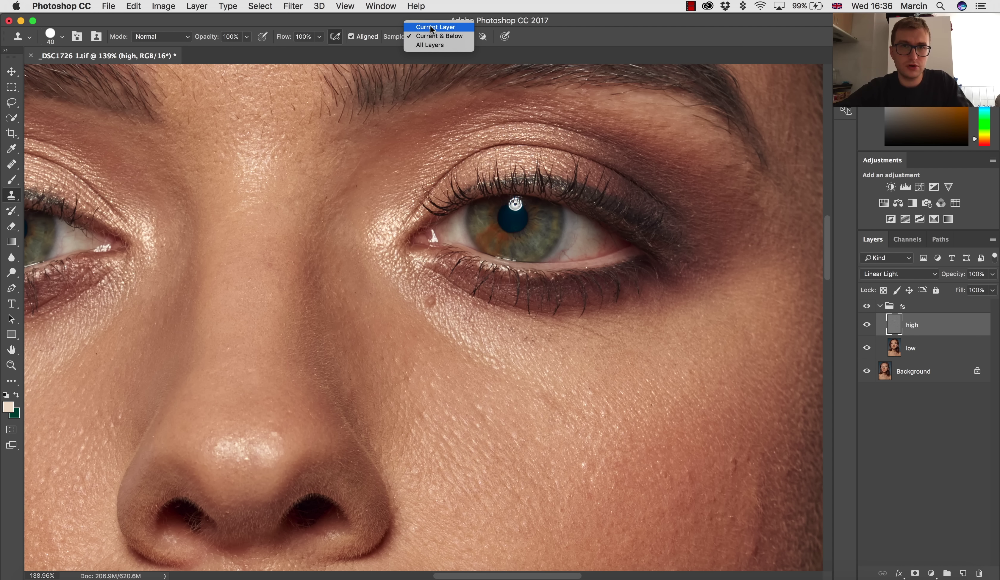
click(431, 27)
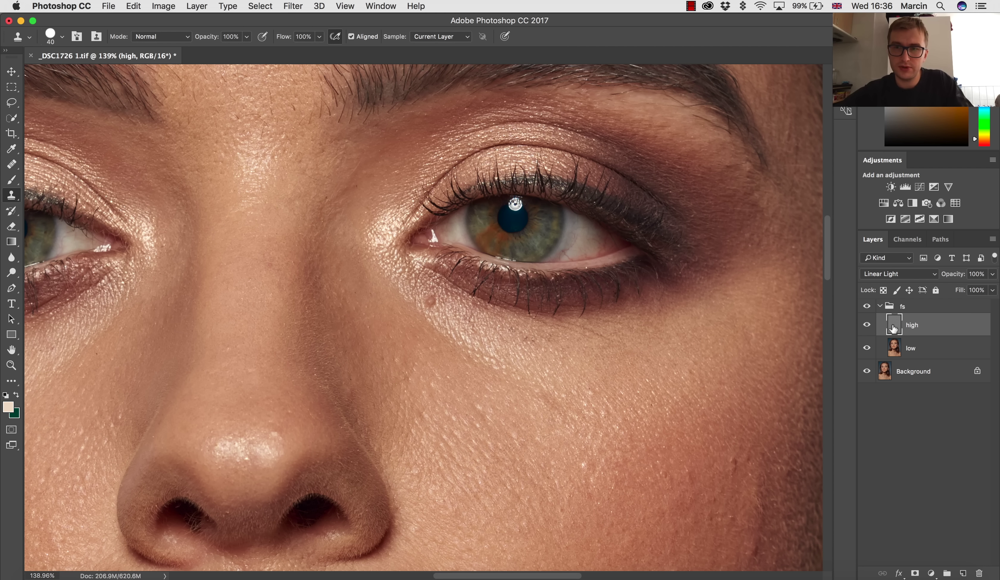
Step: Zoom out and clone over a blemish on the cheek beside the nose
alt+super+click(436, 307)
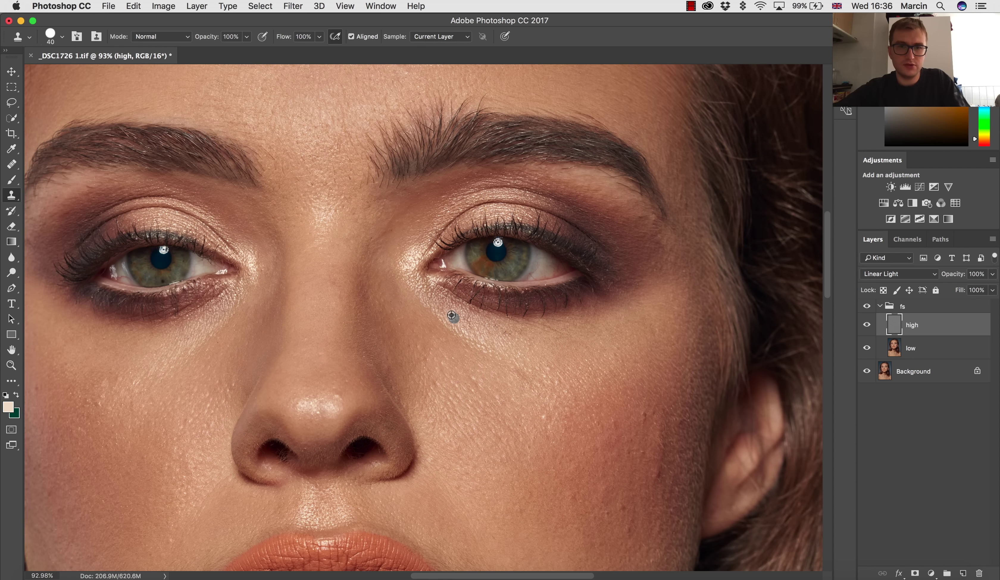
scroll(423, 357, up, 8)
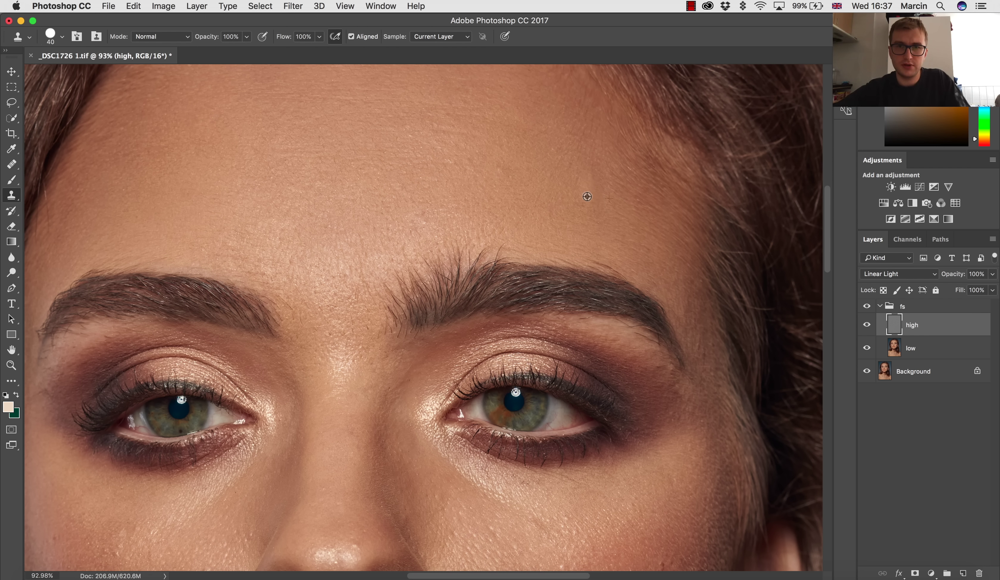
drag(522, 187, 525, 268)
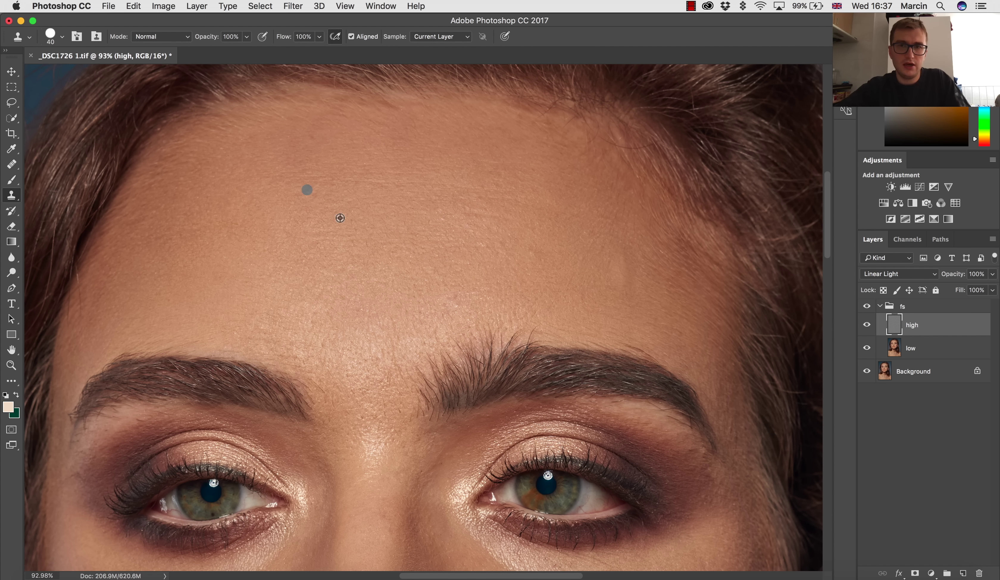
drag(450, 279, 440, 113)
drag(268, 339, 398, 211)
mouse_move(312, 239)
mouse_down()
mouse_move(328, 217)
mouse_move(325, 238)
mouse_up()
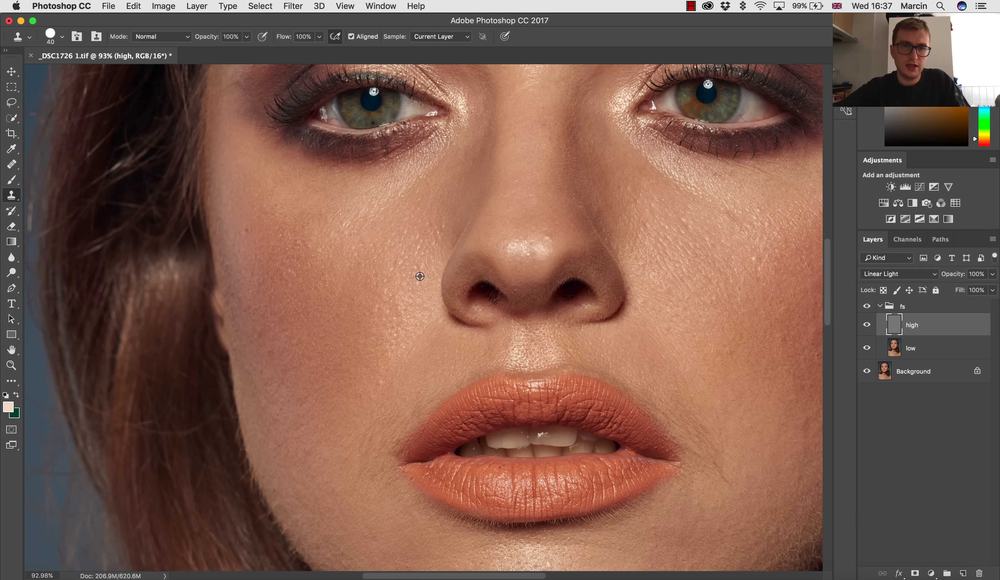
Step: Clone away a small dark blemish and a spot on the right cheek
drag(365, 357, 366, 230)
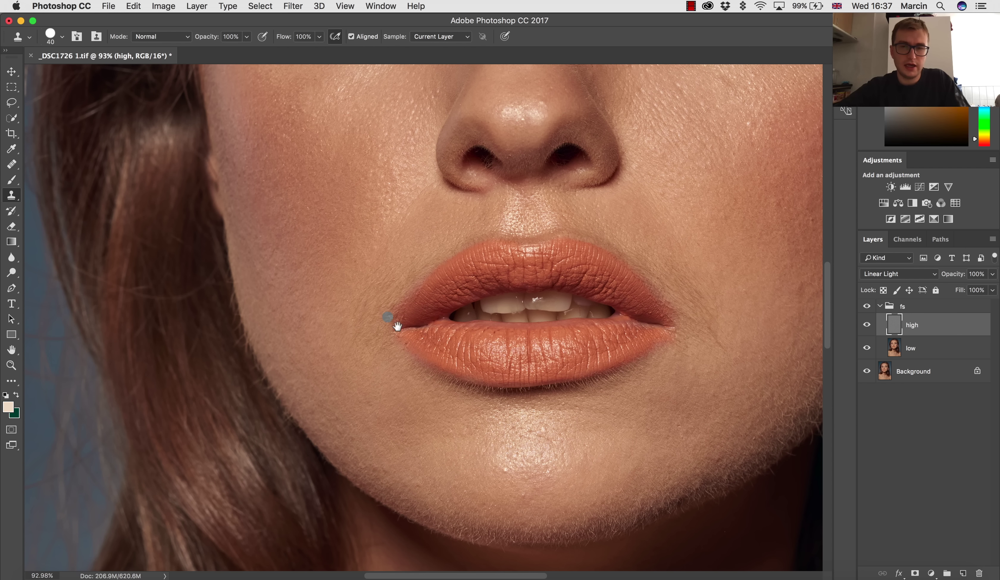
drag(479, 407, 423, 316)
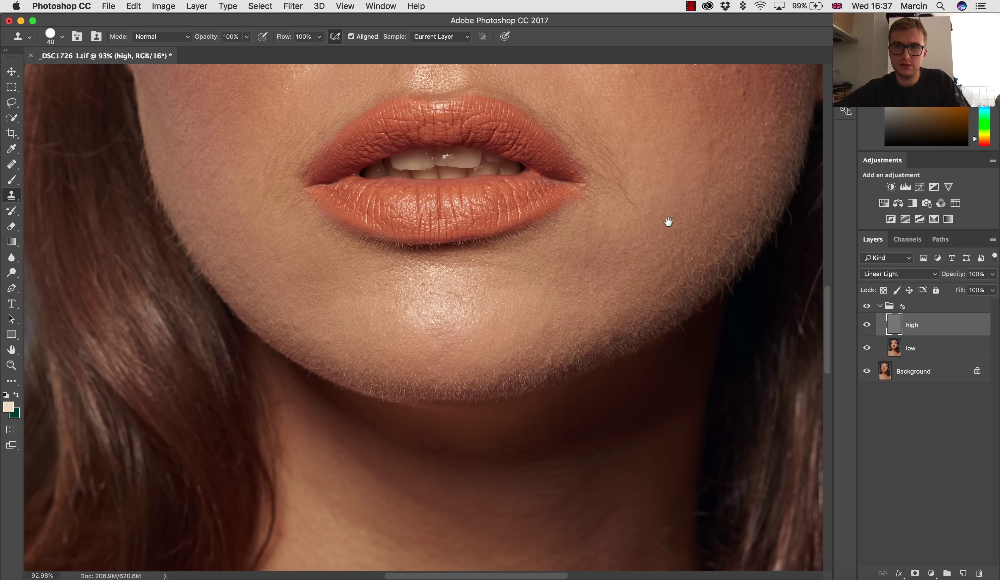
drag(659, 219, 556, 315)
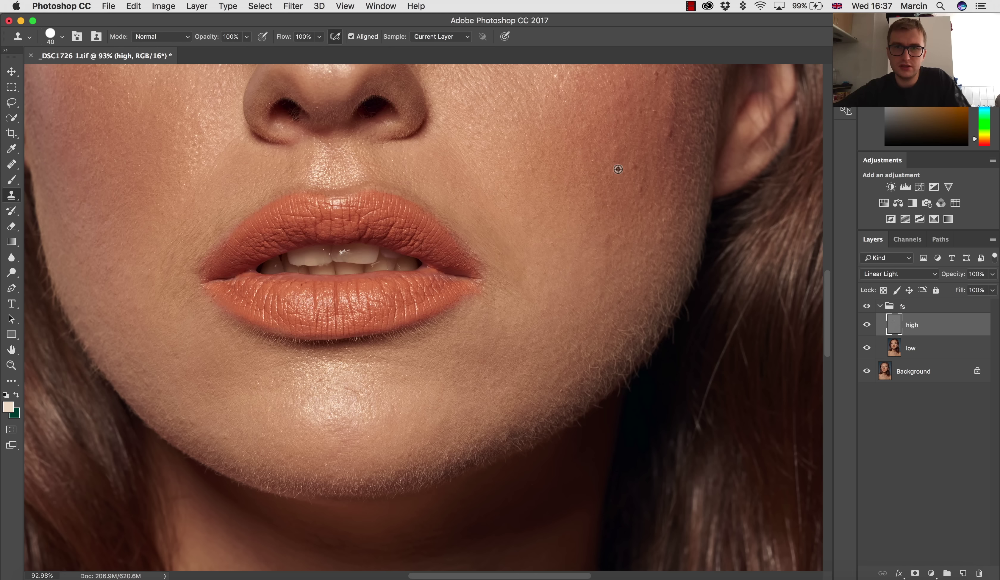
click(631, 173)
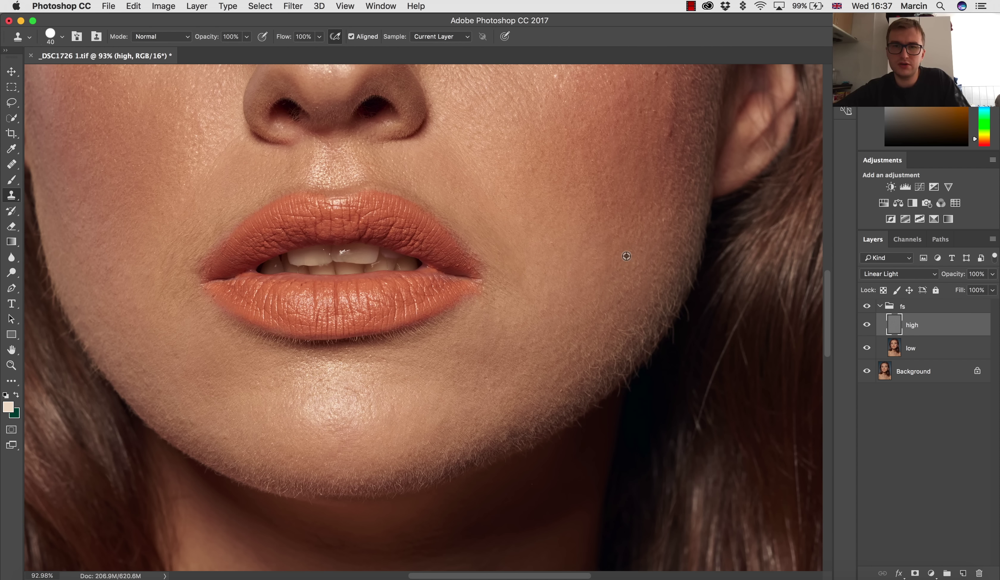
scroll(621, 241, up, 5)
scroll(620, 241, right, 3)
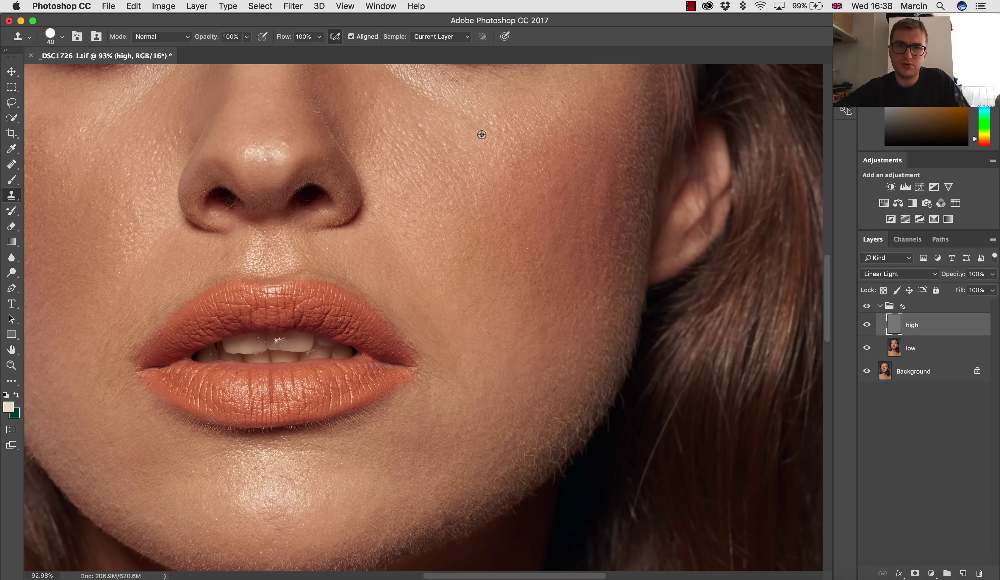
mouse_move(482, 132)
mouse_down()
mouse_move(498, 114)
mouse_move(500, 138)
mouse_up()
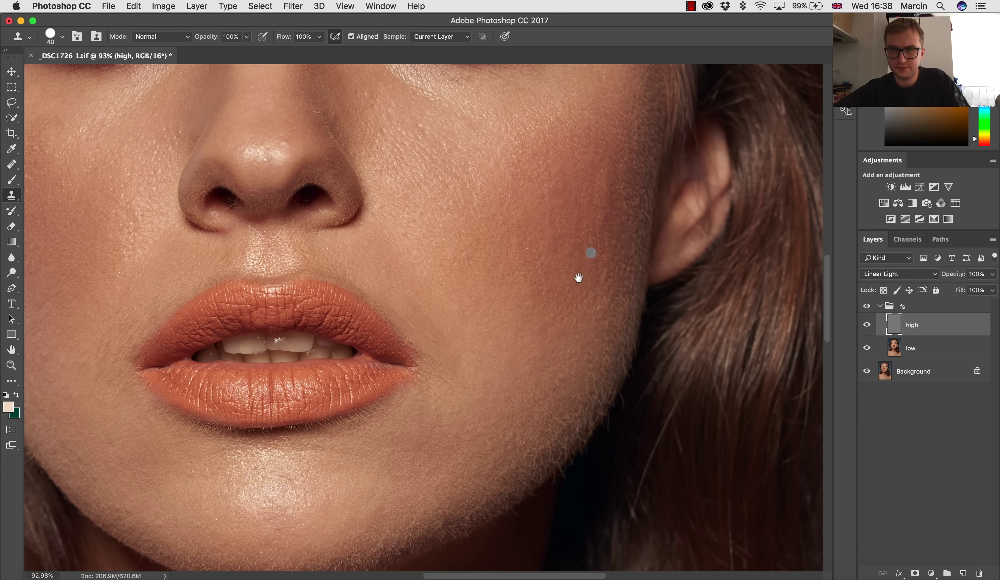
mouse_move(596, 296)
mouse_down()
mouse_move(528, 225)
mouse_move(518, 163)
mouse_up()
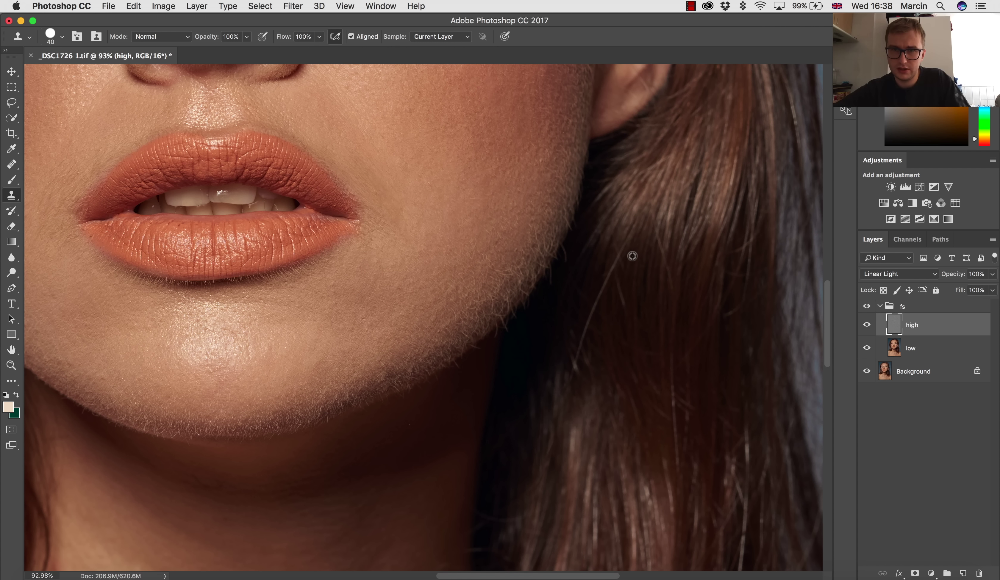
Step: Zoom in on the jaw and paint out three stray hair strands with cloned texture
mouse_move(608, 280)
mouse_down()
mouse_move(583, 338)
mouse_move(573, 403)
mouse_up()
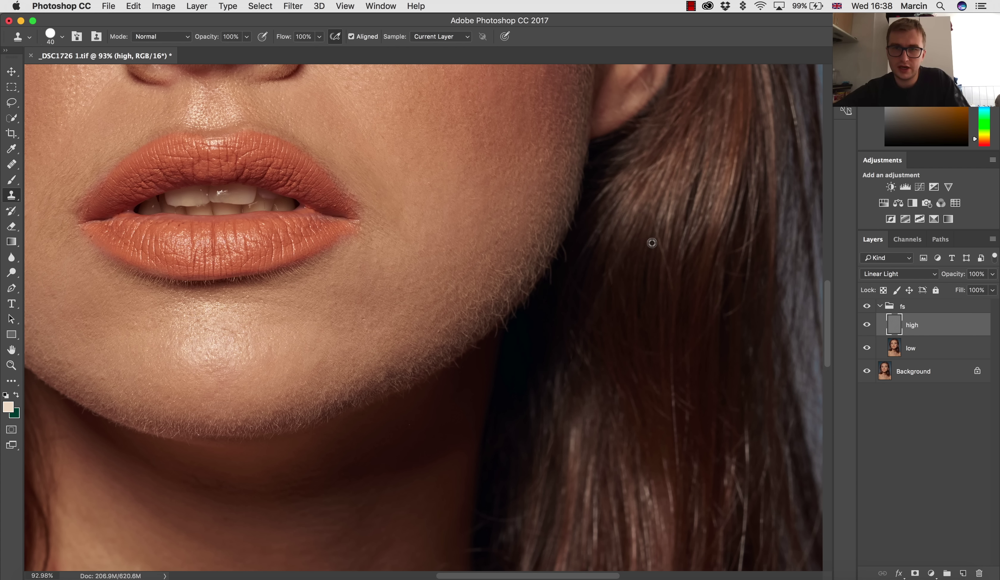
key(z)
drag(661, 323, 594, 313)
key(z)
drag(679, 383, 690, 275)
key(s)
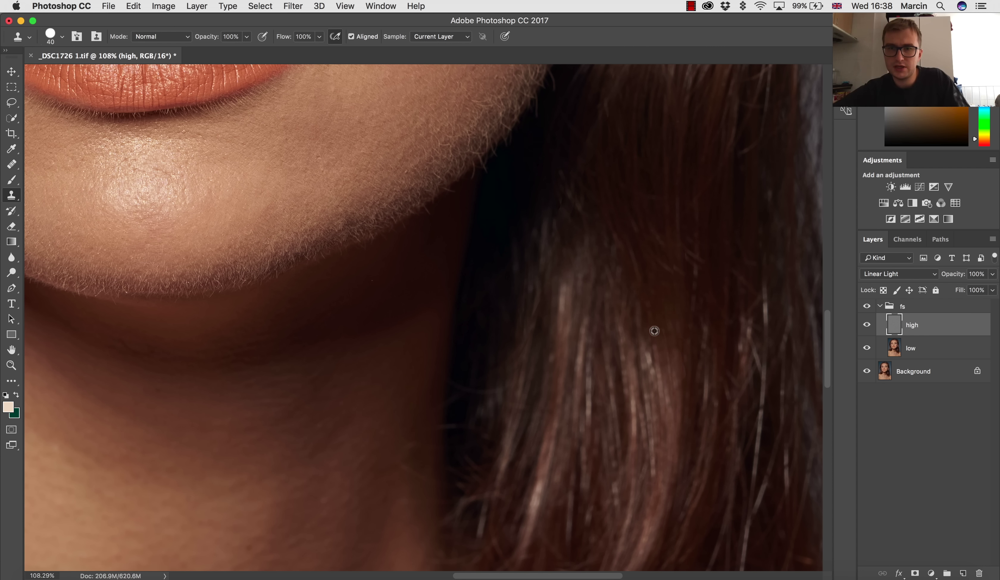
drag(670, 353, 684, 360)
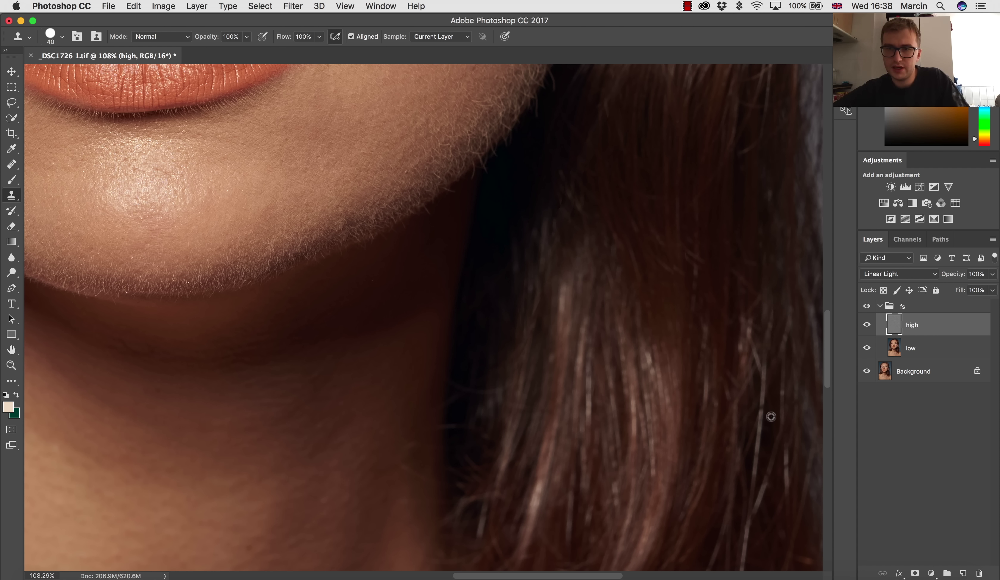
mouse_move(766, 373)
mouse_down()
mouse_move(753, 475)
mouse_move(691, 239)
mouse_move(718, 359)
mouse_up()
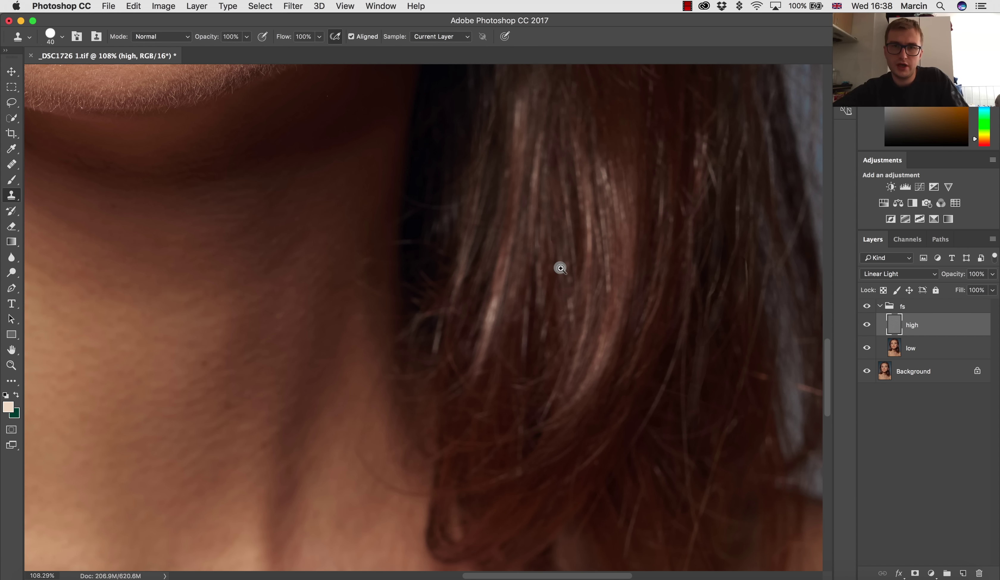
drag(560, 268, 531, 292)
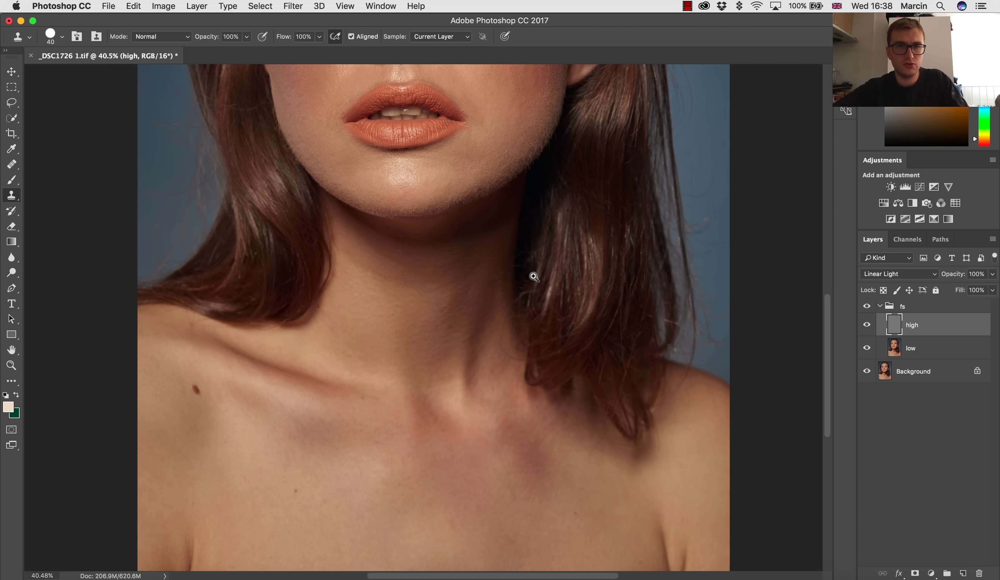
drag(460, 426, 442, 270)
key(super+0)
click(492, 279)
click(481, 362)
drag(474, 353, 498, 356)
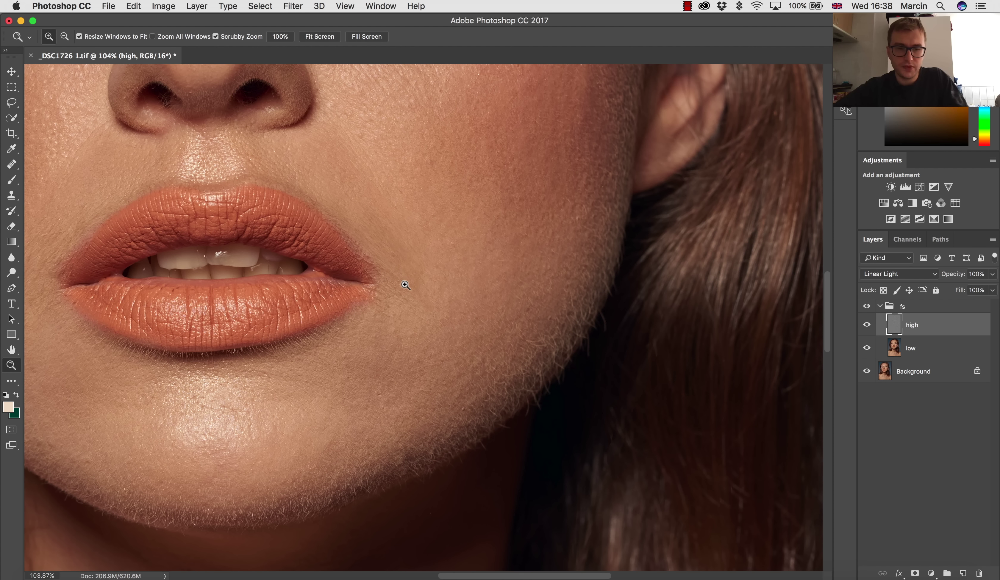
key(s)
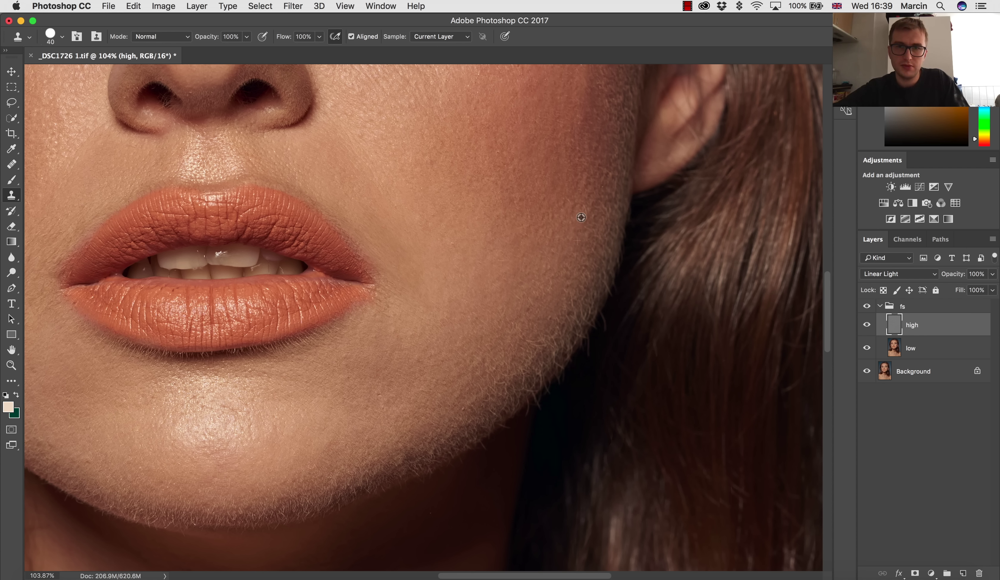
drag(546, 192, 542, 241)
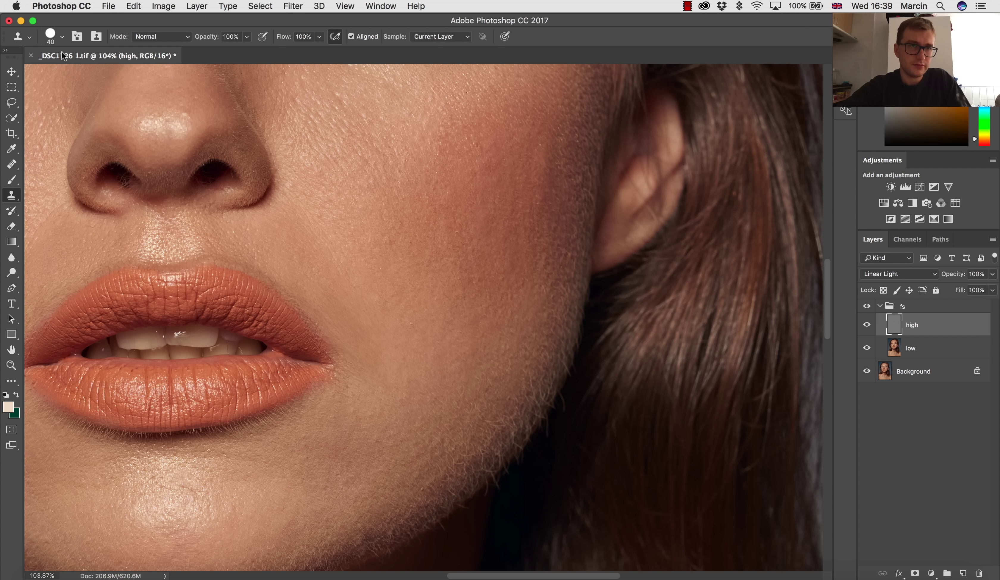
Step: Check the brush settings, then stamp clean skin onto two spots along the jawline
click(62, 37)
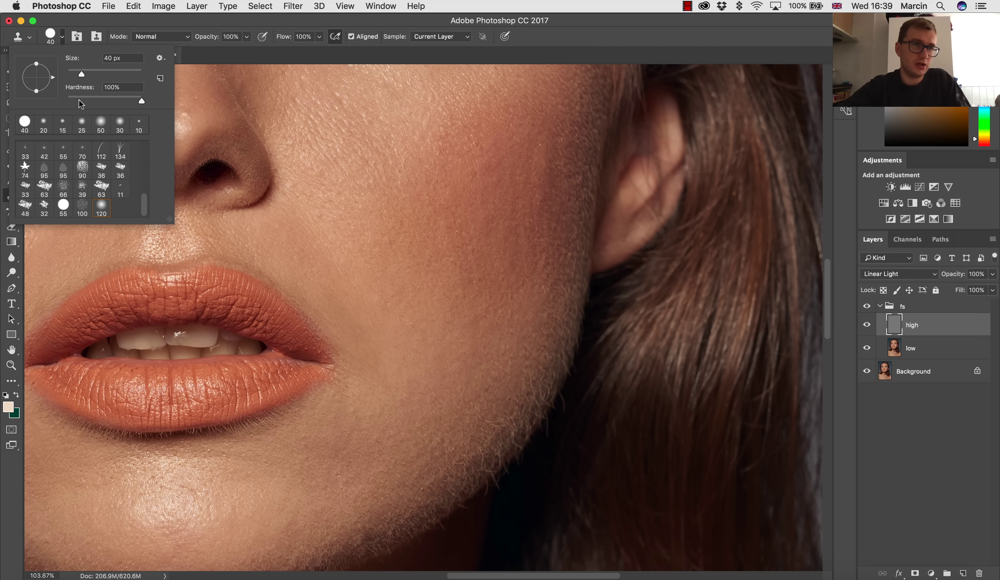
click(61, 41)
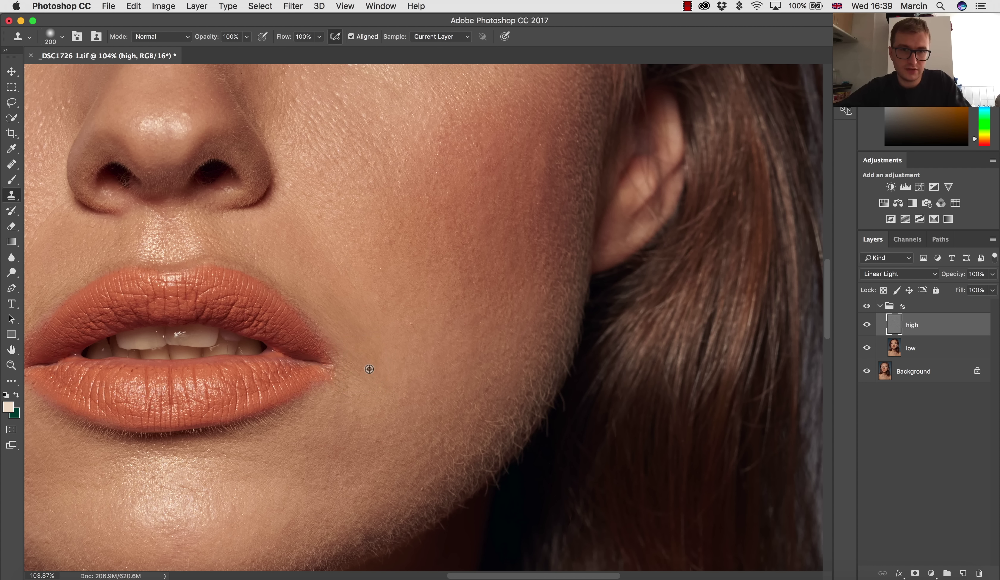
drag(462, 303, 438, 421)
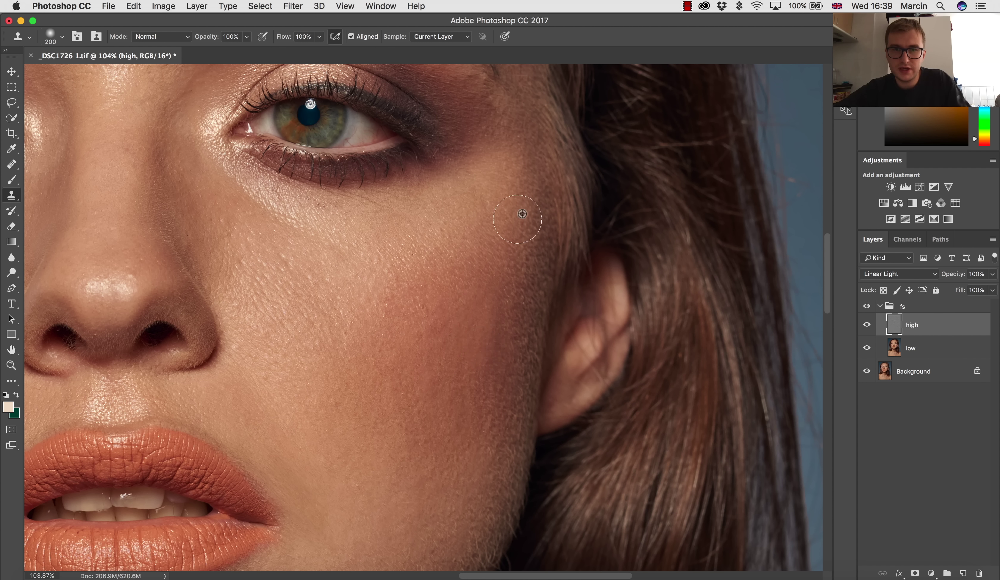
drag(489, 409, 489, 254)
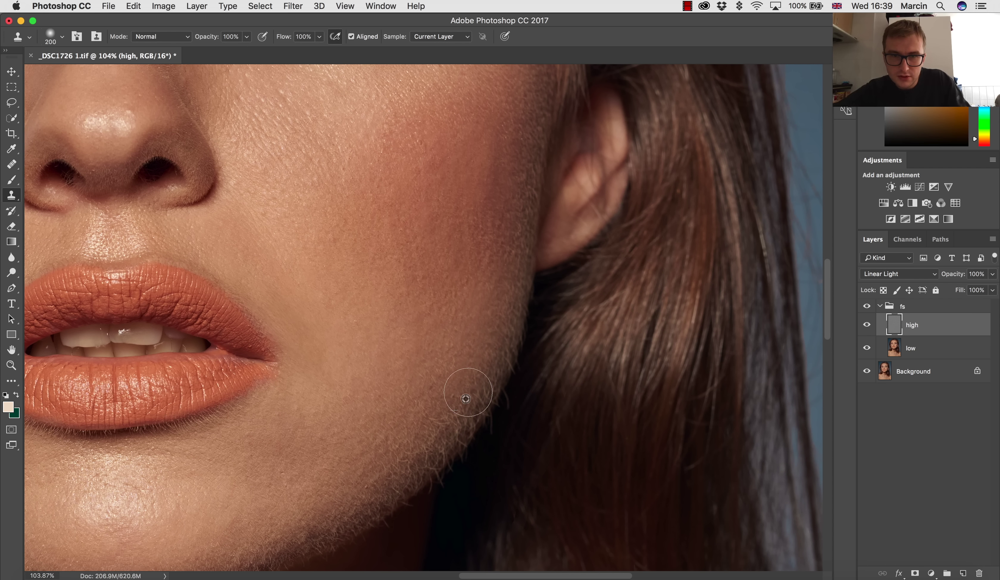
mouse_move(442, 402)
mouse_down()
mouse_move(487, 272)
mouse_move(477, 277)
mouse_up()
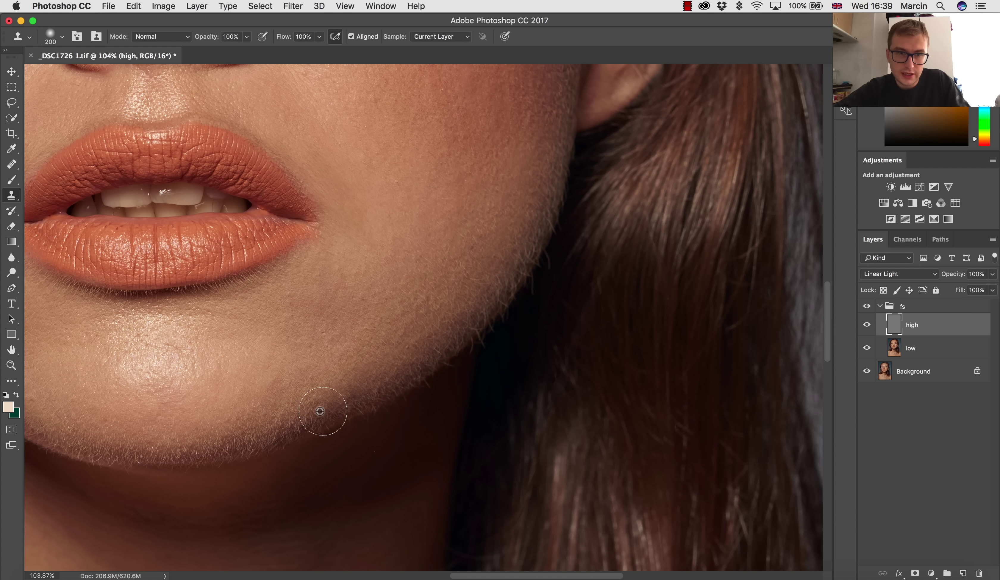
click(291, 412)
mouse_move(223, 408)
mouse_down()
mouse_move(341, 372)
mouse_move(357, 330)
mouse_up()
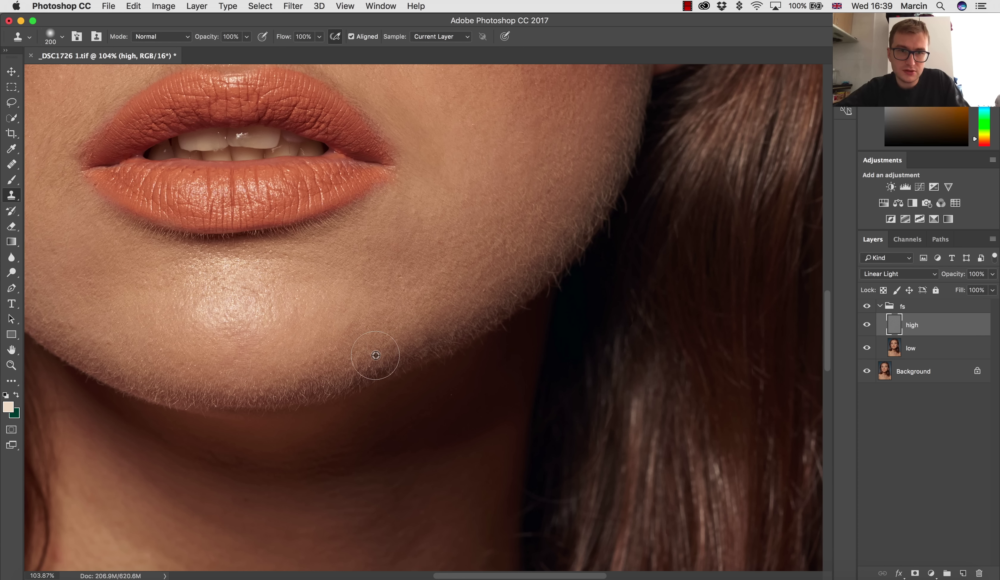
click(247, 402)
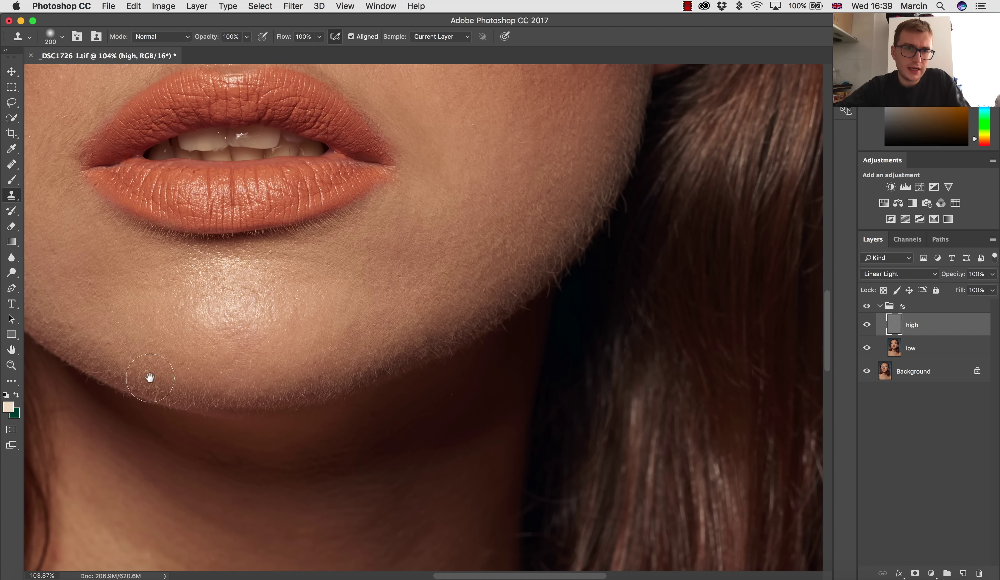
Step: Follow the jaw to the left cheek, undo a cheek dab, and return to the right jawline
drag(154, 375, 286, 380)
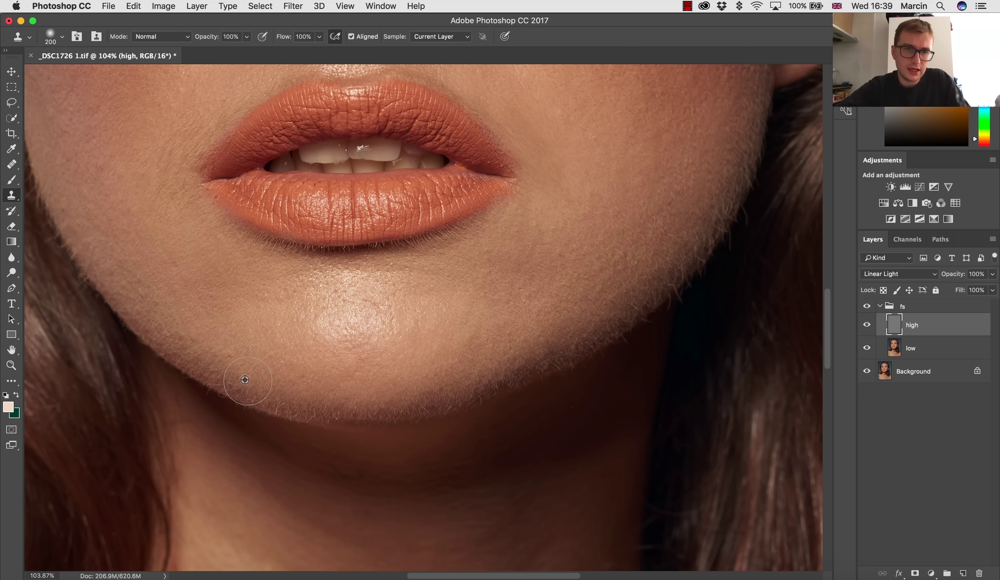
drag(196, 333, 237, 366)
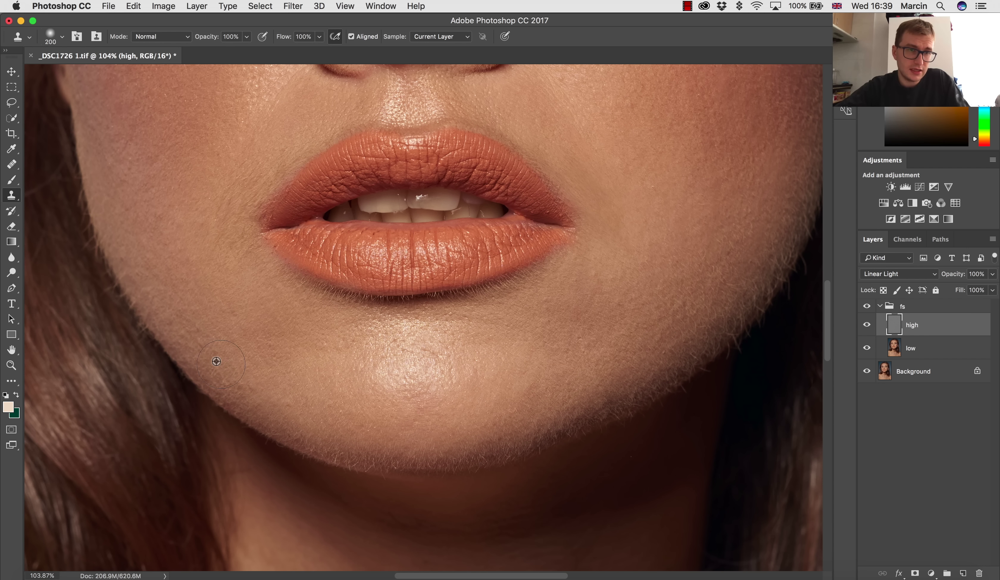
mouse_move(152, 250)
mouse_down()
mouse_move(215, 347)
mouse_move(230, 390)
mouse_up()
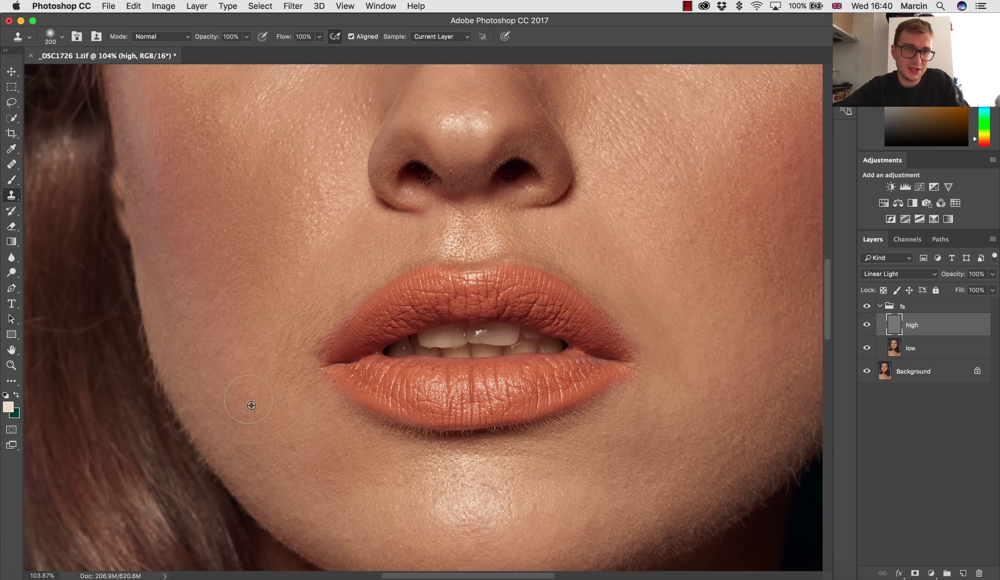
scroll(275, 315, up, 5)
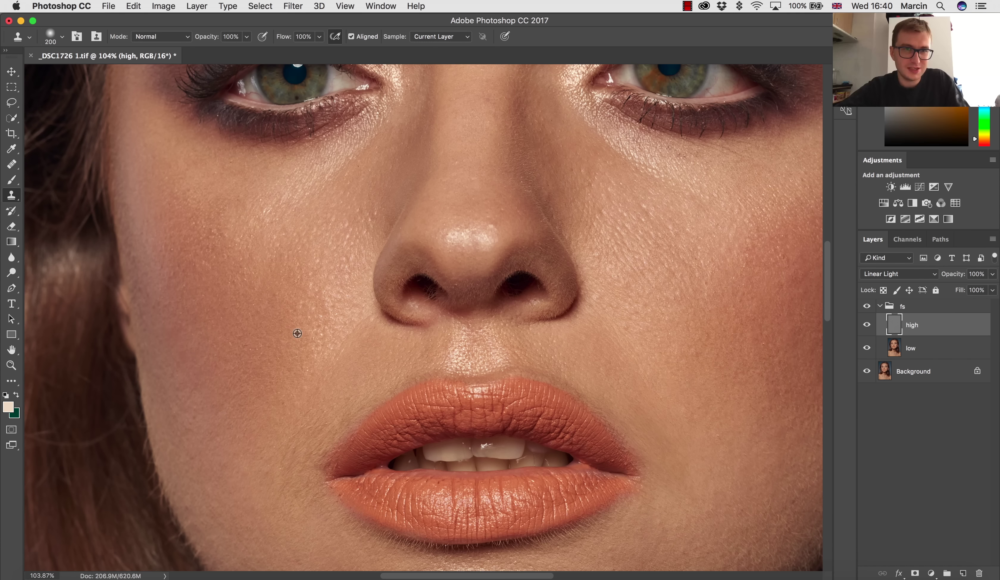
click(332, 290)
key(super+z)
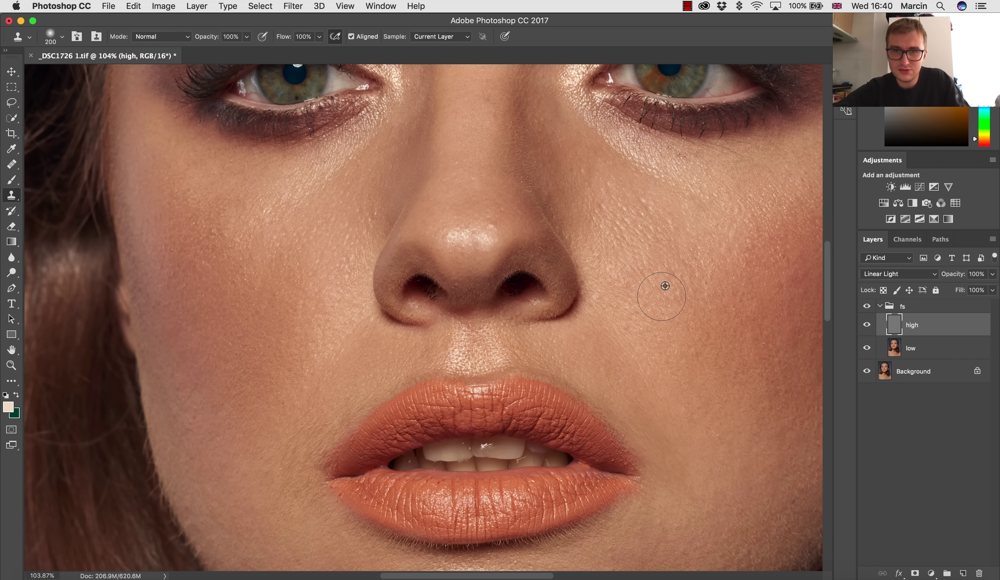
drag(440, 416, 346, 201)
drag(449, 323, 335, 232)
Step: Zoom in, shrink the Clone Stamp to 80 px, and clone along the jawline edge
key(z)
click(645, 222)
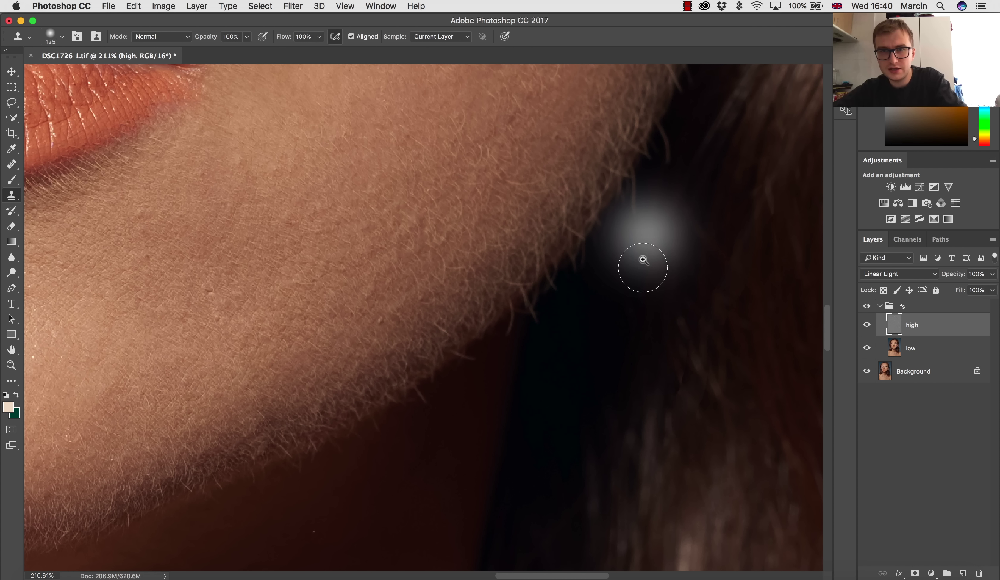
key(bracketleft)
key(bracketleft)
key(bracketleft)
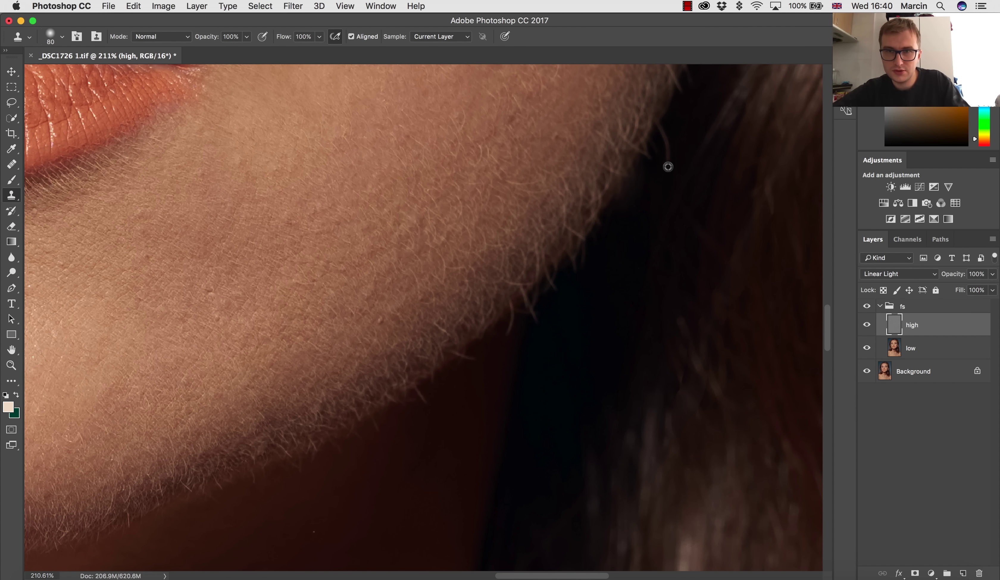
alt+click(596, 173)
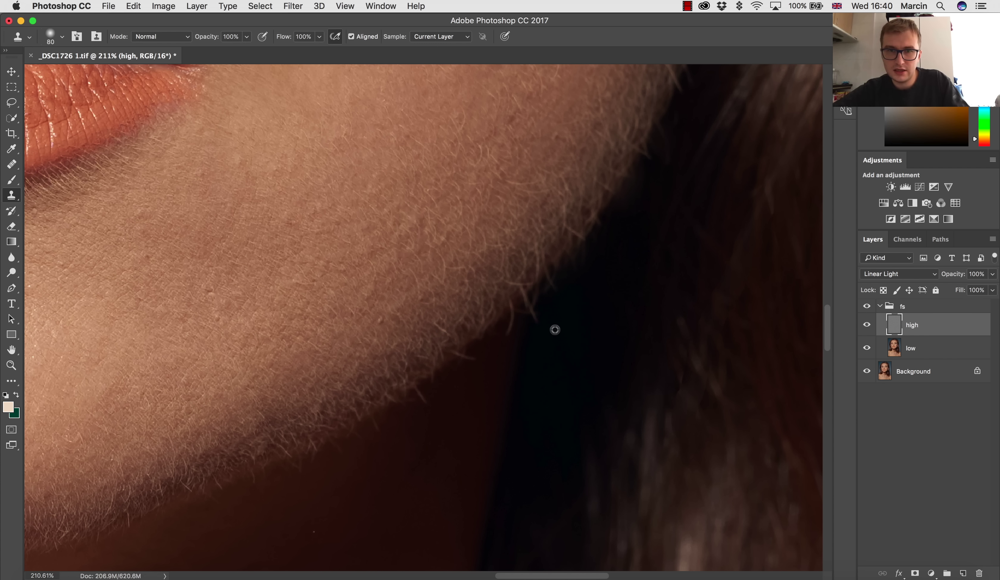
alt+click(594, 276)
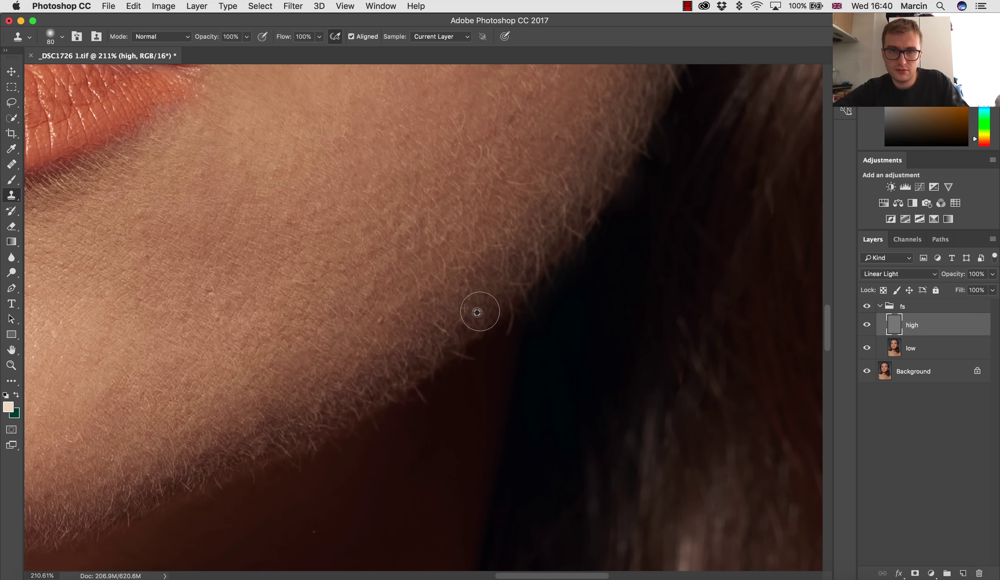
mouse_move(517, 325)
mouse_down()
mouse_move(437, 394)
mouse_move(319, 459)
mouse_up()
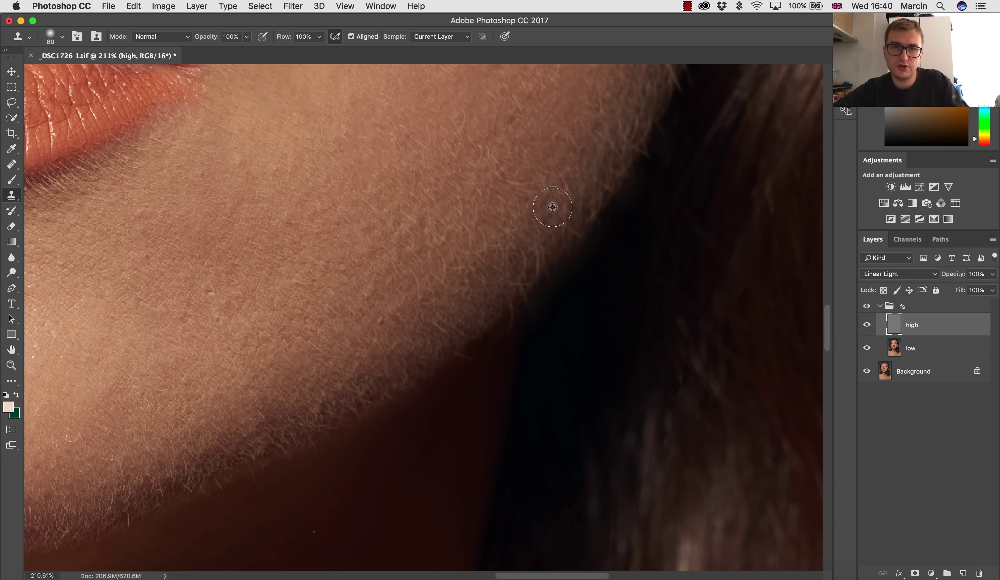
Step: Zoom out to about 162%, move toward the chin, and sample a clone source below the lip
drag(542, 223, 458, 256)
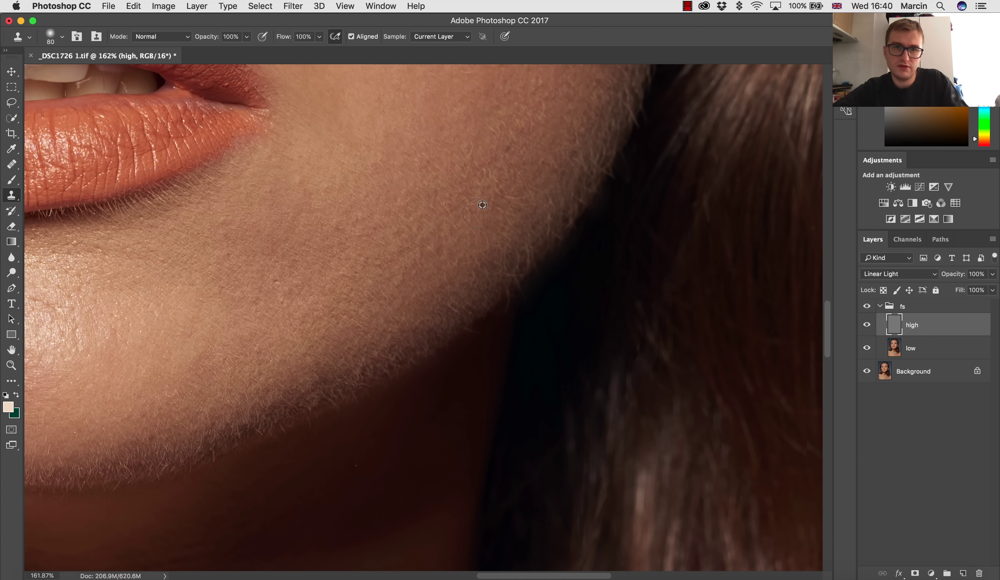
scroll(468, 235, down, 8)
scroll(480, 207, left, 5)
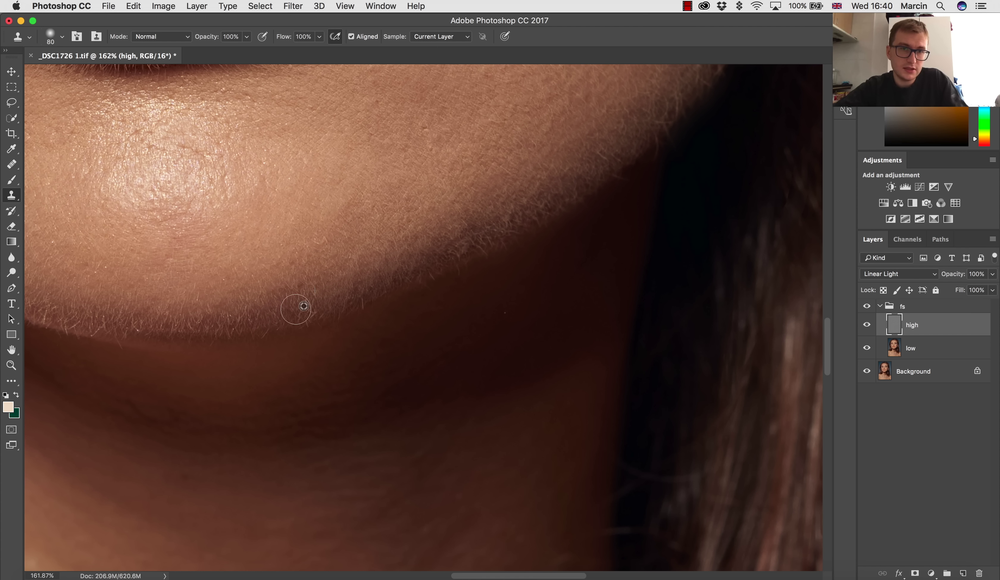
scroll(277, 292, left, 5)
scroll(276, 293, up, 1)
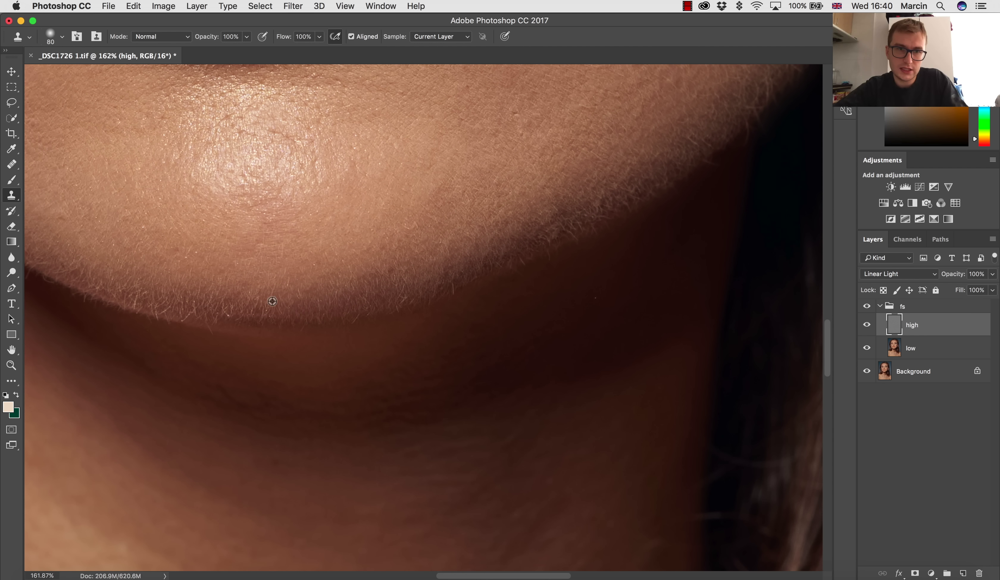
drag(292, 305, 321, 301)
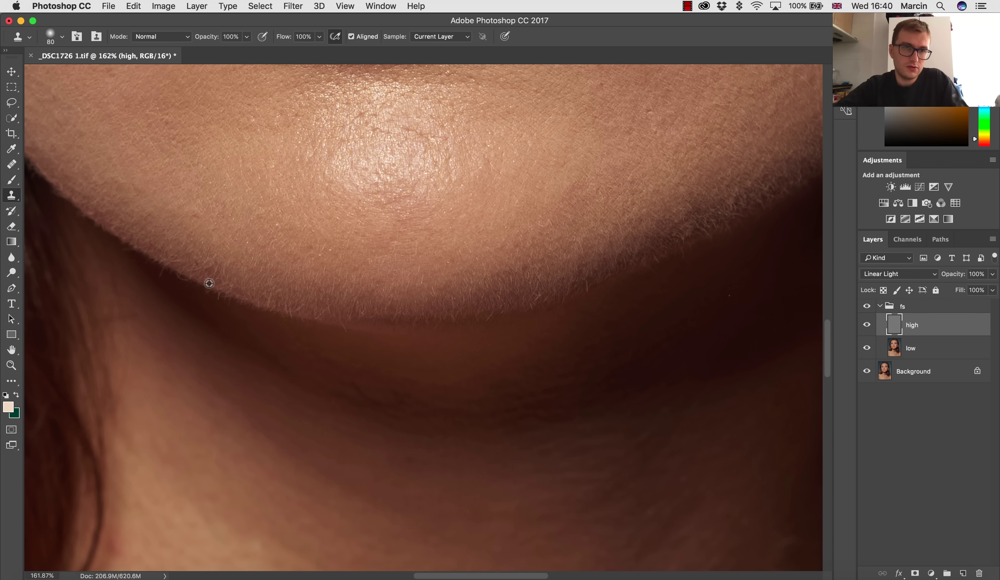
drag(254, 284, 347, 309)
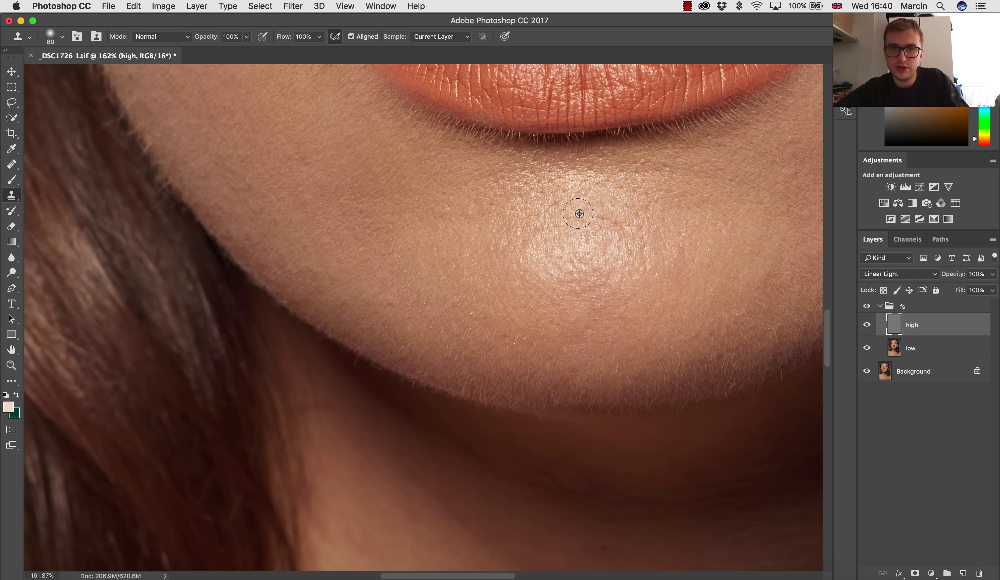
key(z)
mouse_move(642, 240)
mouse_down()
mouse_move(575, 261)
mouse_move(620, 231)
mouse_move(647, 239)
mouse_move(520, 236)
mouse_up()
key(s)
alt+click(471, 193)
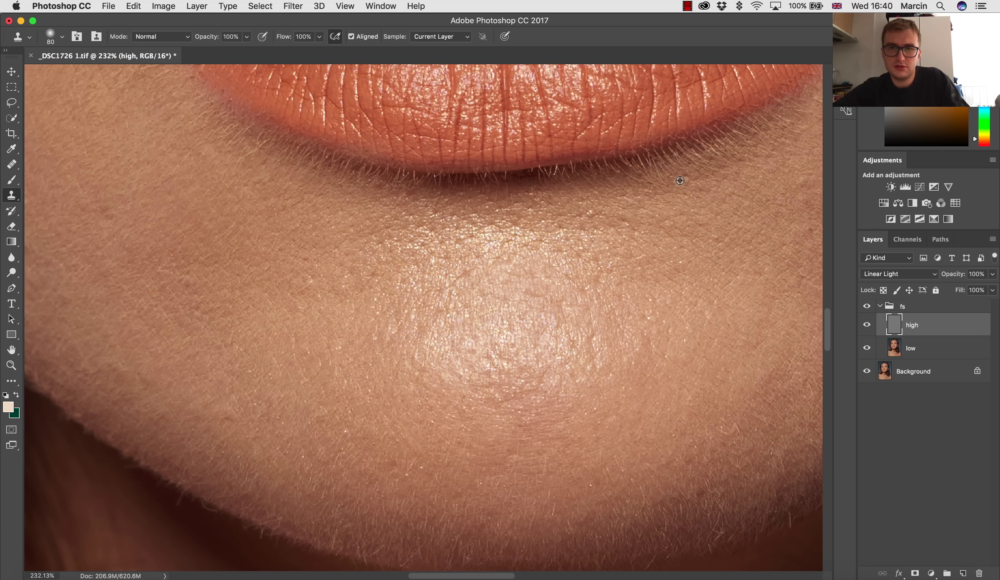
Step: Bring the cheek beside the lips into view, zoomed in slightly for cloning
mouse_move(736, 150)
mouse_down()
mouse_move(632, 245)
mouse_move(597, 313)
mouse_move(473, 216)
mouse_move(475, 179)
mouse_up()
key(z)
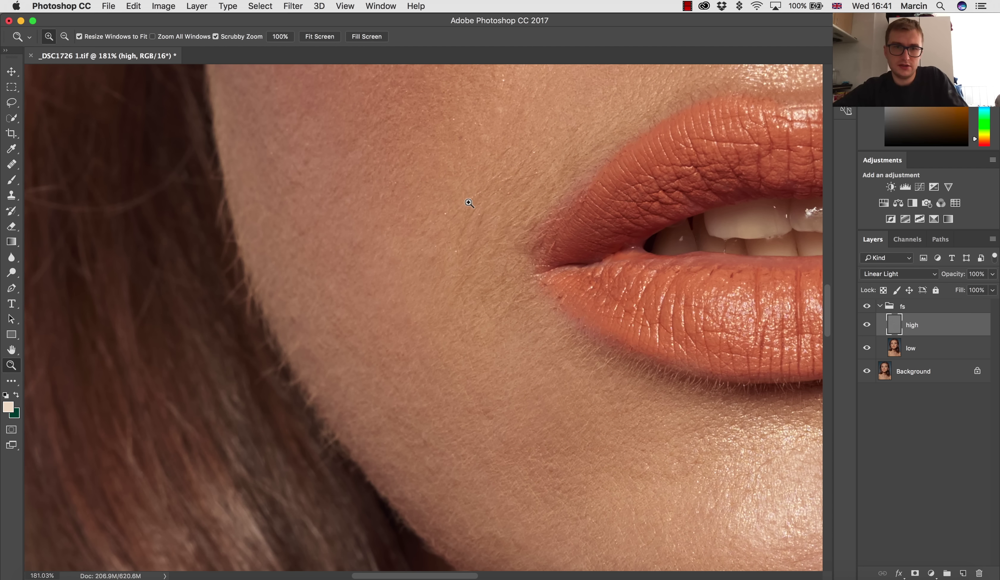
key(s)
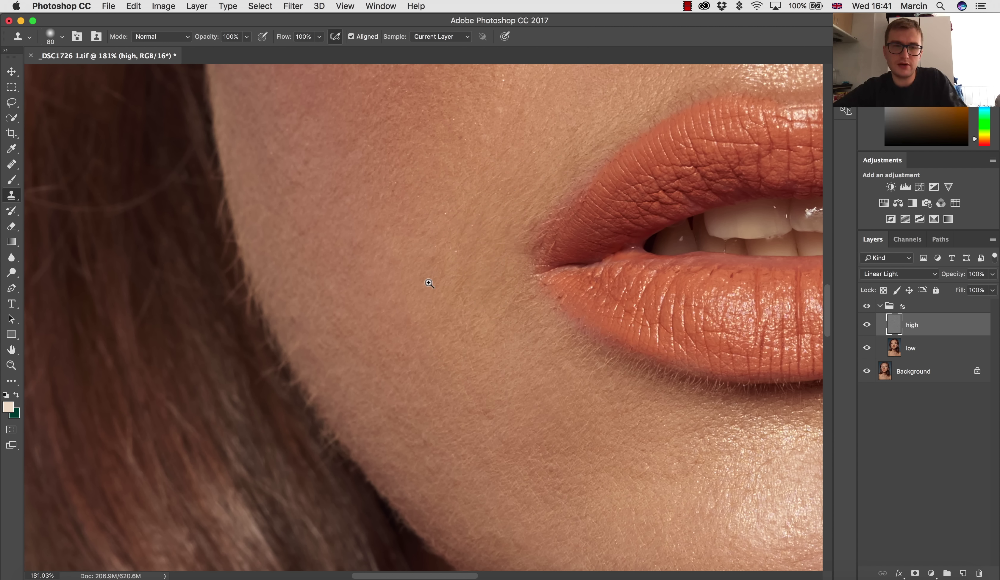
key(z)
drag(431, 275, 466, 339)
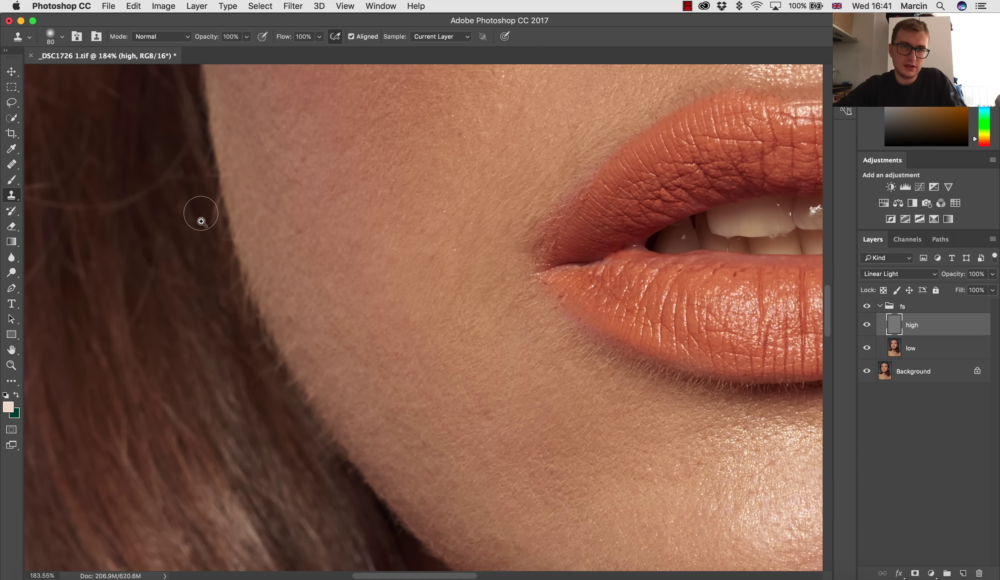
Step: Zoom out to review the retouching across the whole portrait
key(z)
scroll(239, 357, down, 10)
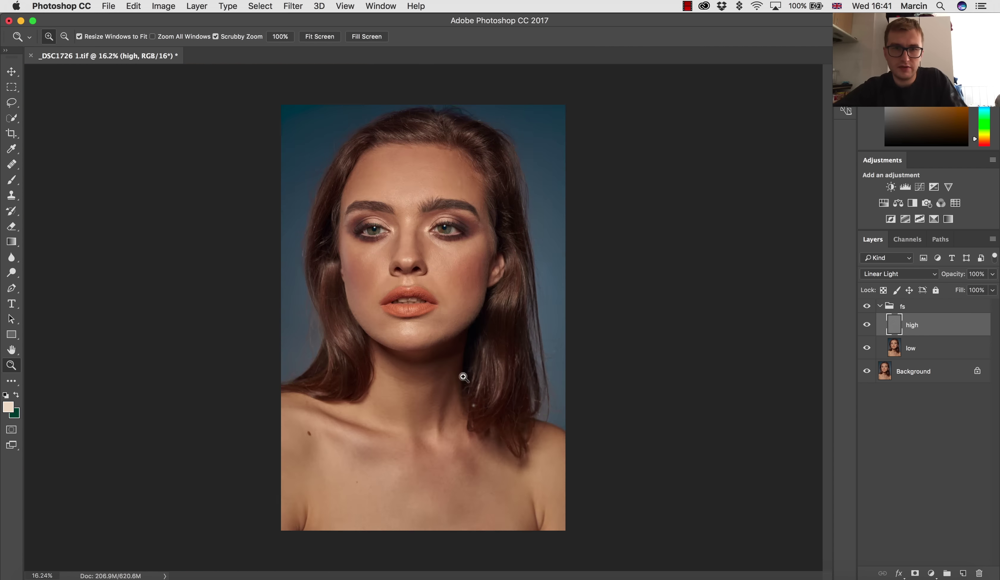
scroll(469, 380, up, 7)
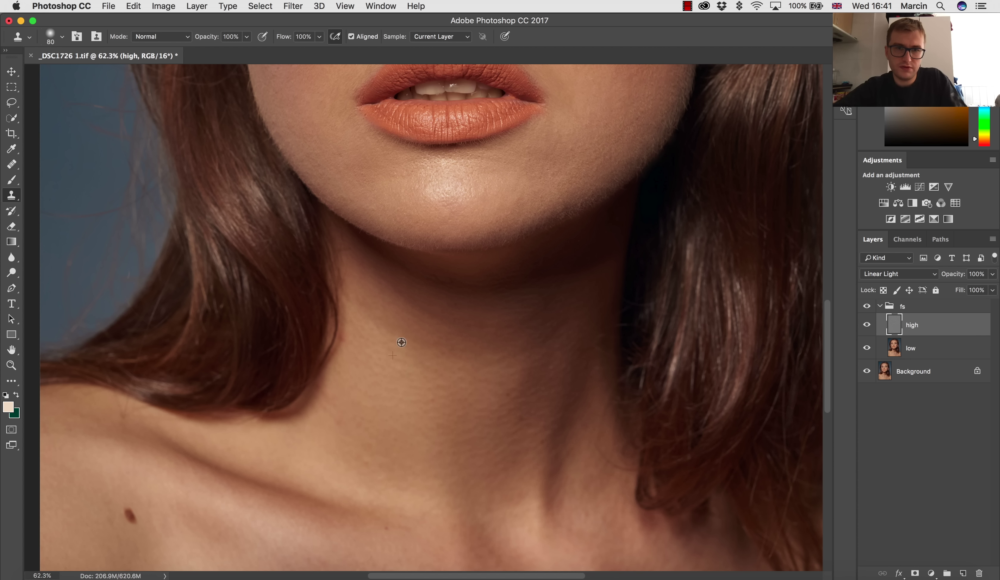
key(z)
scroll(453, 345, down, 5)
Step: Inspect the eyes and forehead up close, then select the low layer
key(z)
scroll(499, 154, up, 6)
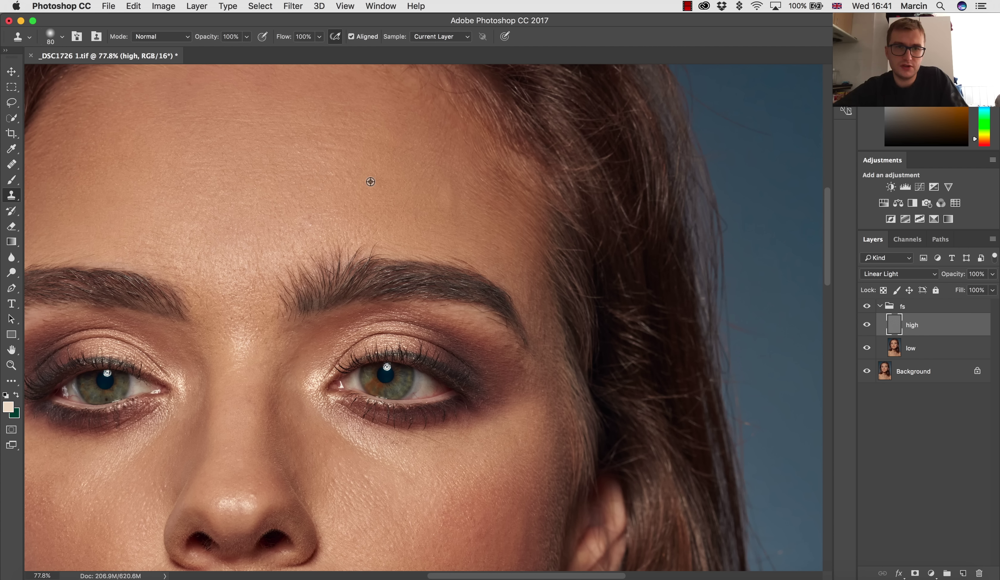
key(z)
scroll(398, 201, down, 5)
scroll(334, 231, up, 6)
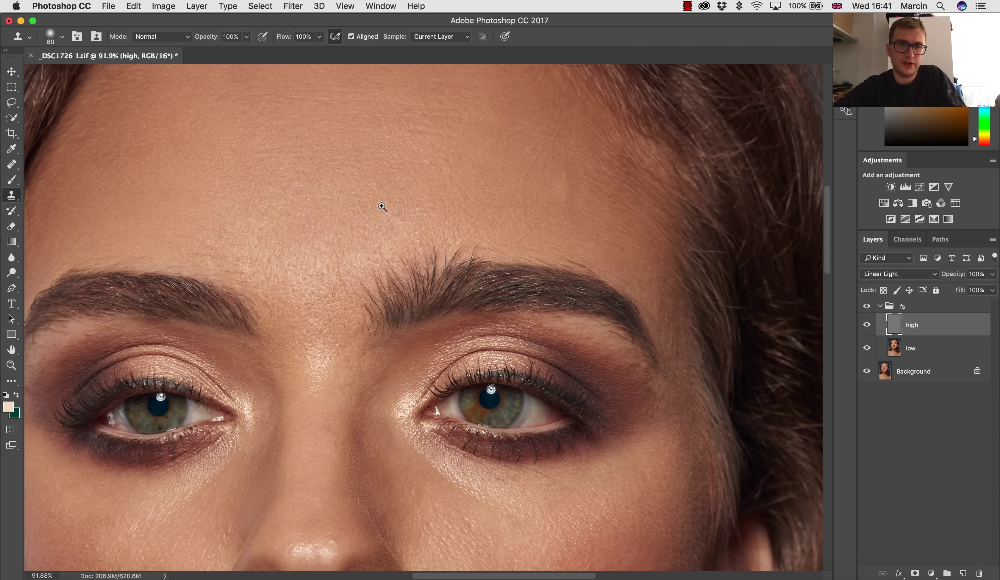
key(z)
scroll(394, 245, down, 5)
scroll(549, 297, up, 6)
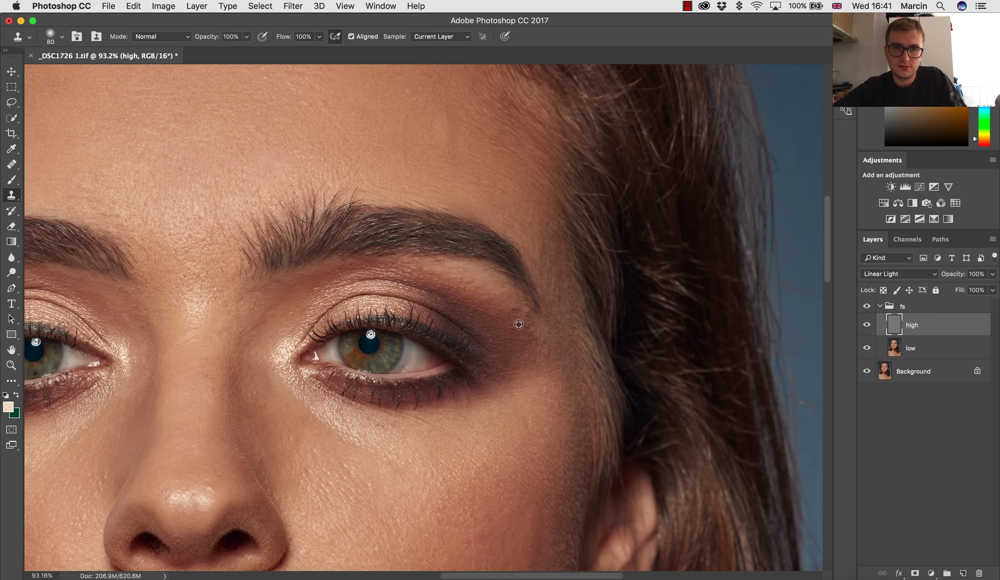
key(z)
scroll(538, 351, down, 5)
click(901, 356)
Step: Duplicate the low layer with Cmd+J and convert 'low copy' into a smart object
key(super+j)
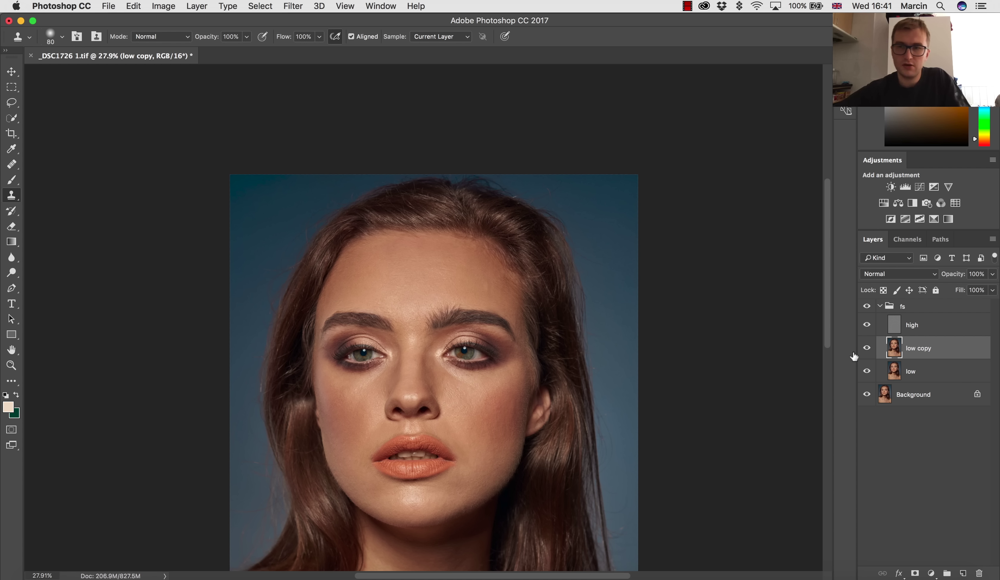
right_click(919, 348)
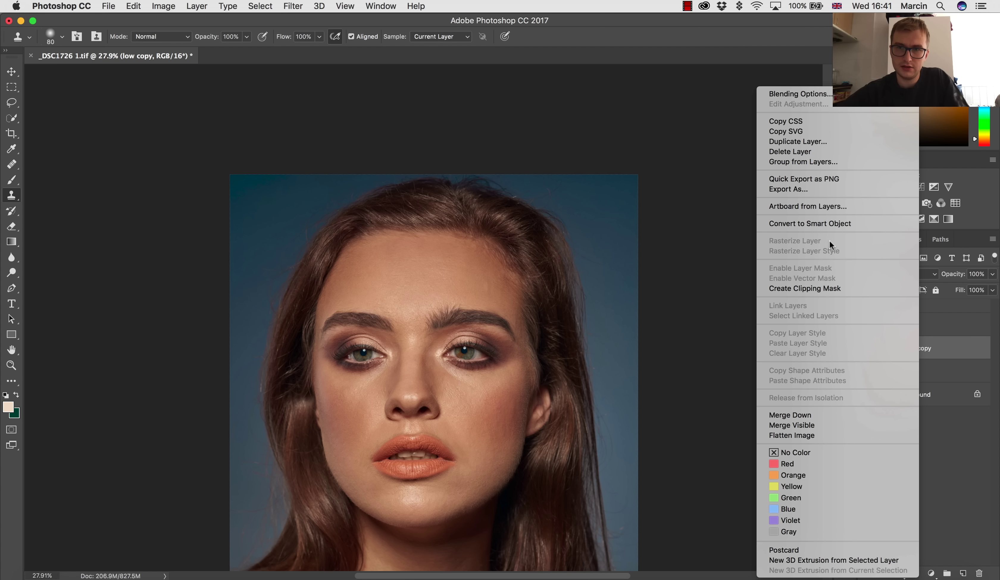
click(820, 224)
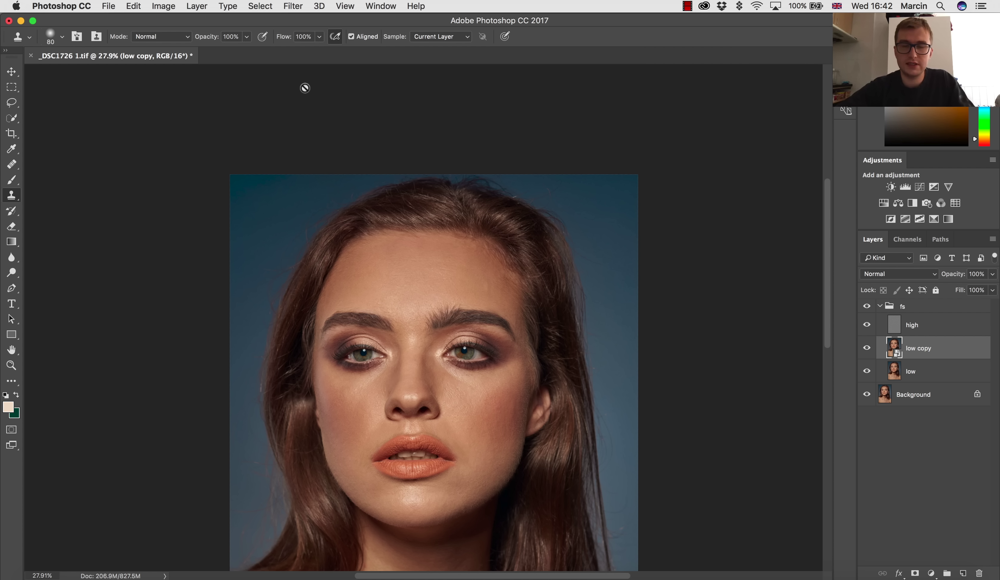
Step: Preview Gaussian Blur, cancel it, and zoom in until the face fills the view
click(291, 6)
mouse_move(324, 148)
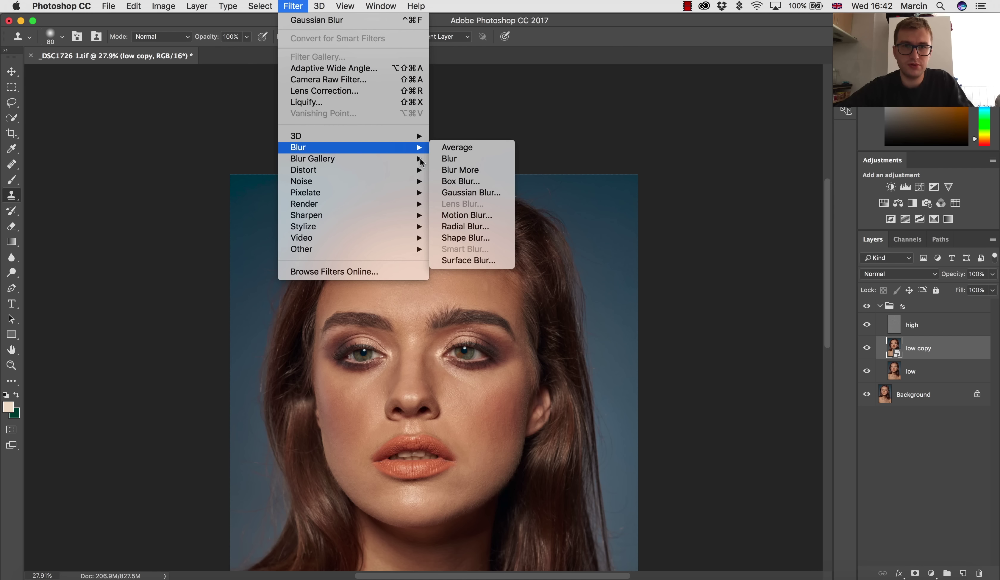
click(462, 194)
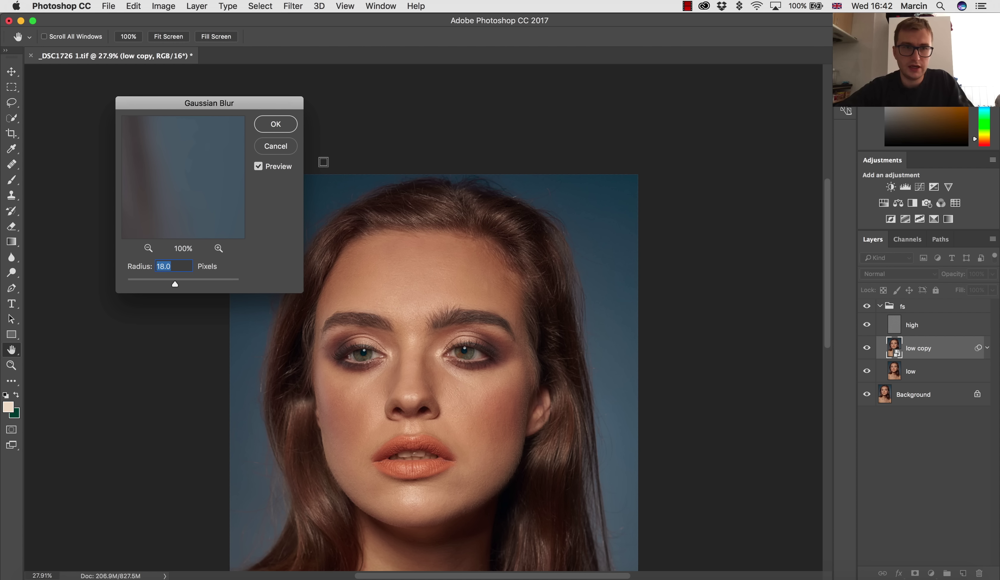
click(291, 146)
key(z)
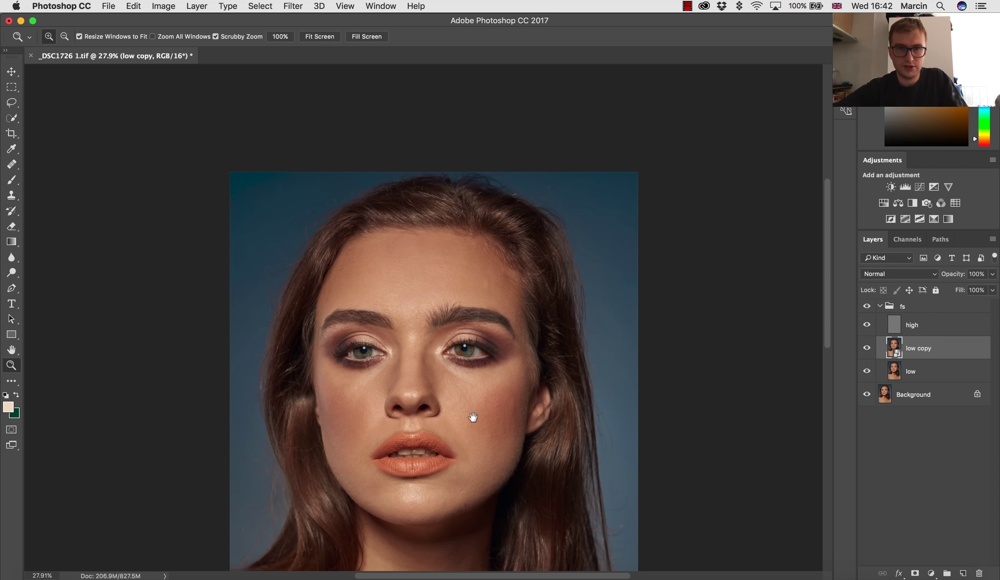
drag(440, 366, 484, 370)
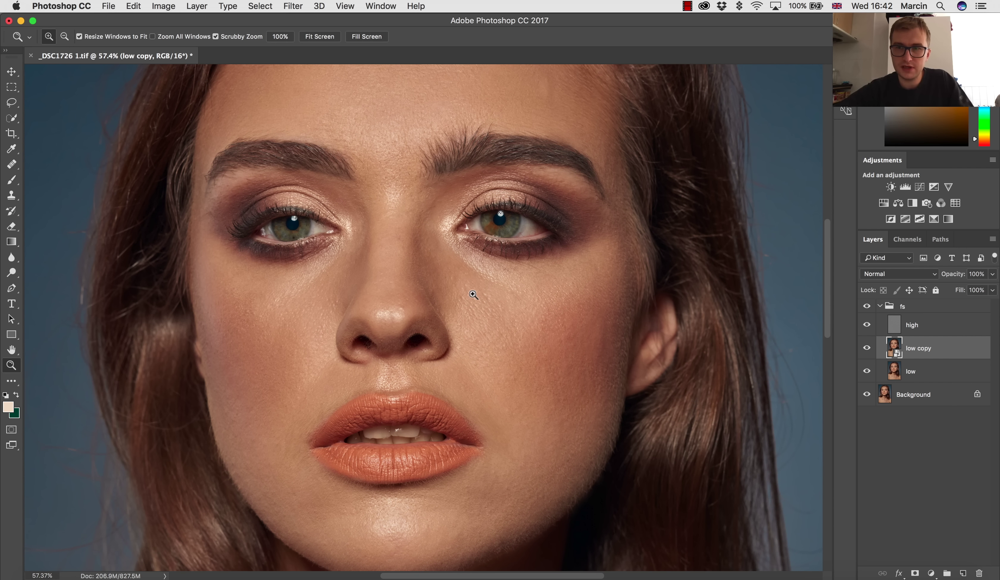
Step: Apply a 30.3-pixel Gaussian Blur to the low copy smart object
click(288, 6)
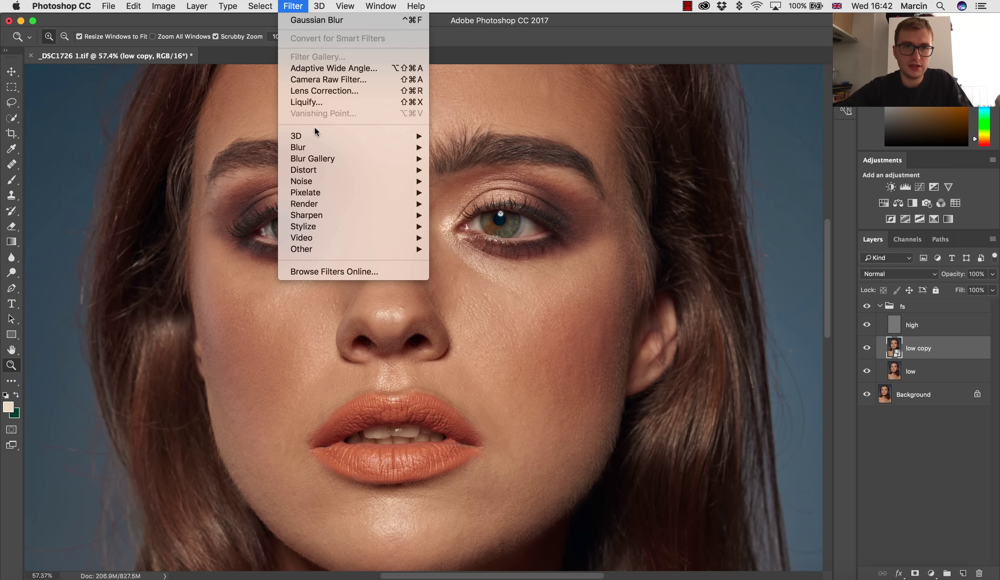
mouse_move(342, 148)
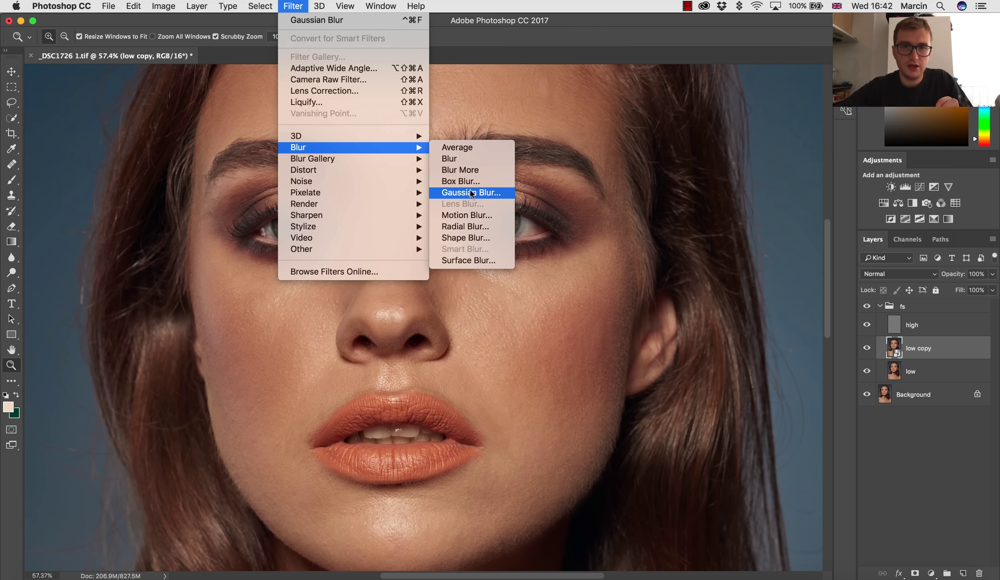
click(472, 193)
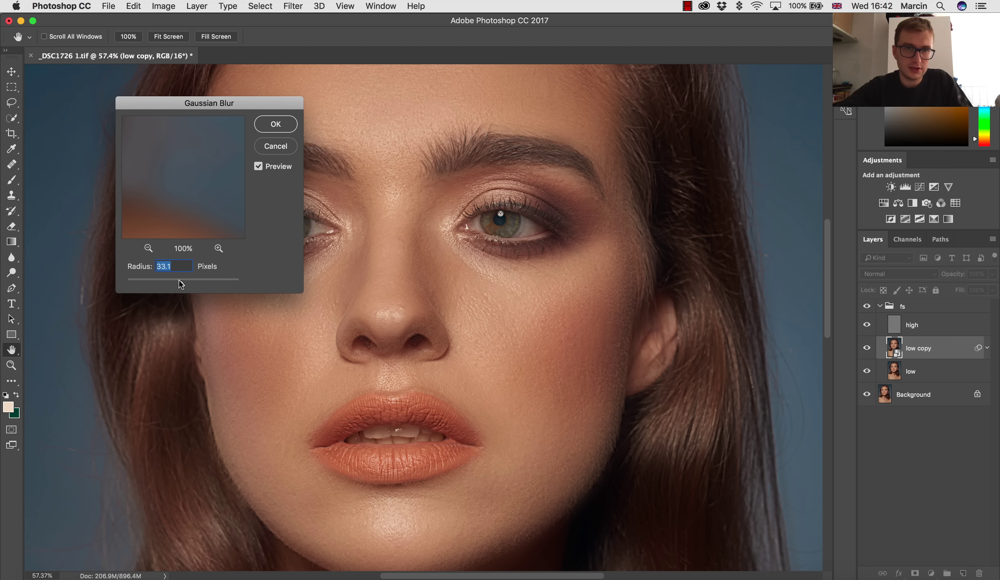
click(199, 279)
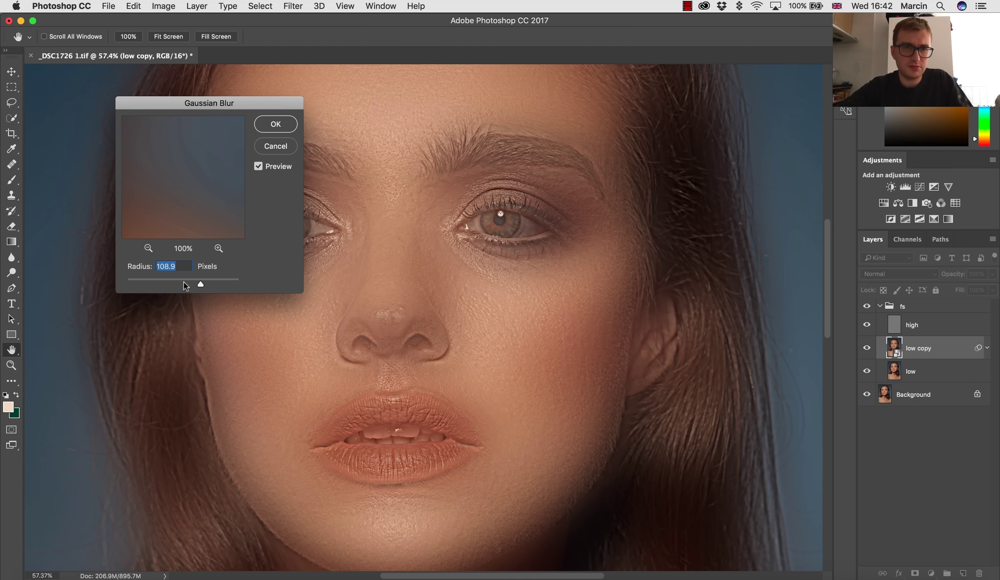
click(173, 280)
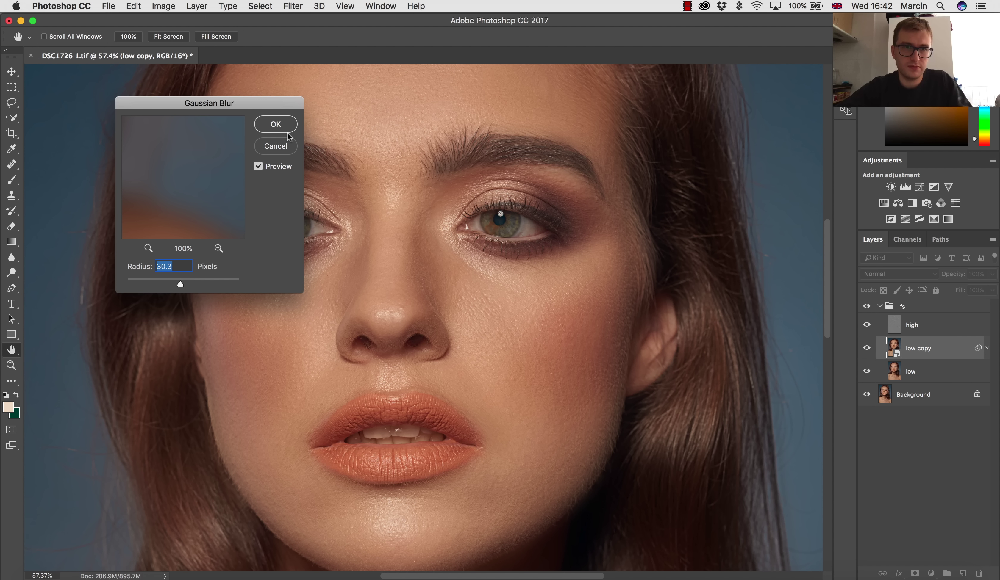
key(Return)
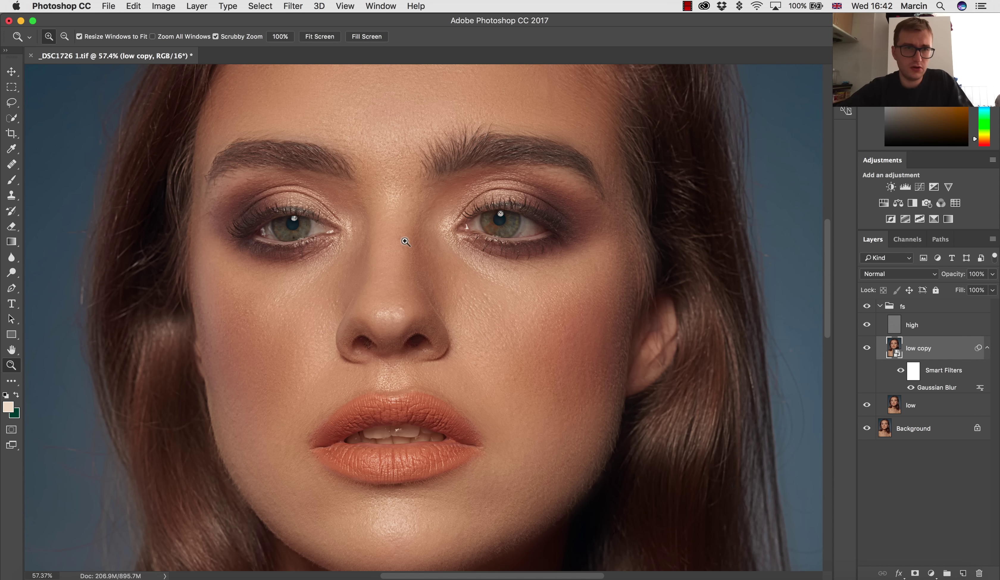
Step: Add a layer mask to low copy and invert it to black, hiding the 30.3 px blur
click(915, 574)
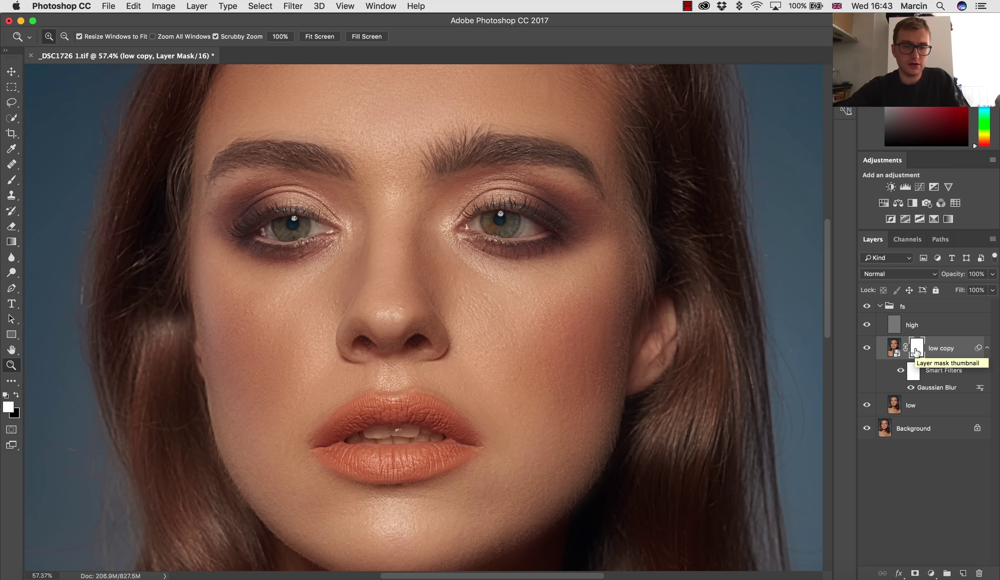
drag(915, 351, 917, 353)
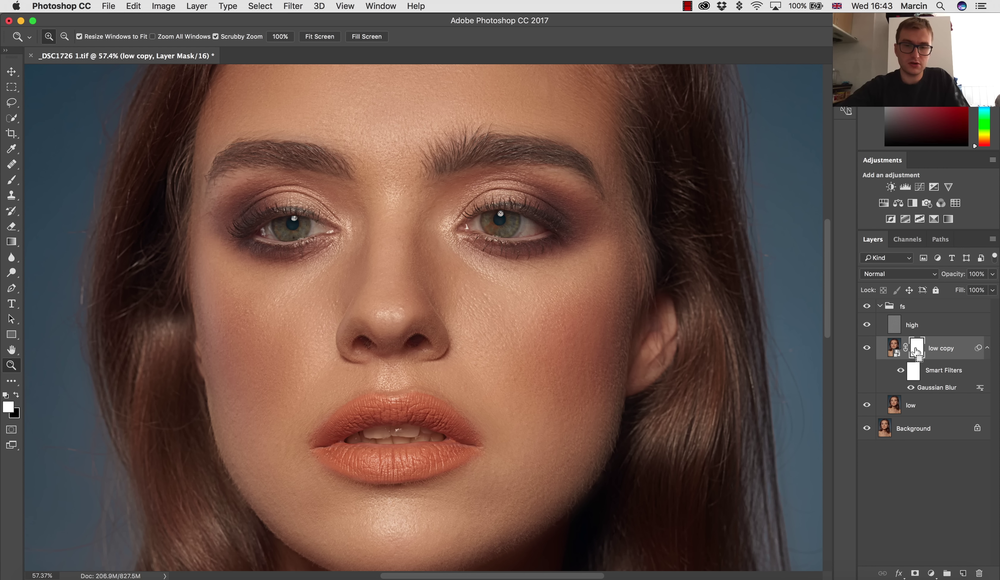
key(super+i)
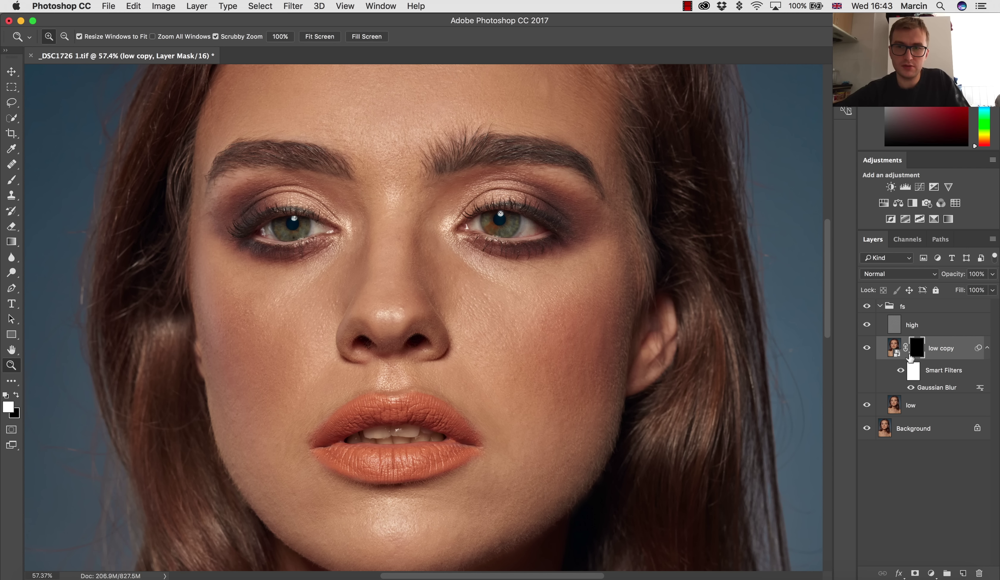
key(super+i)
key(super+i)
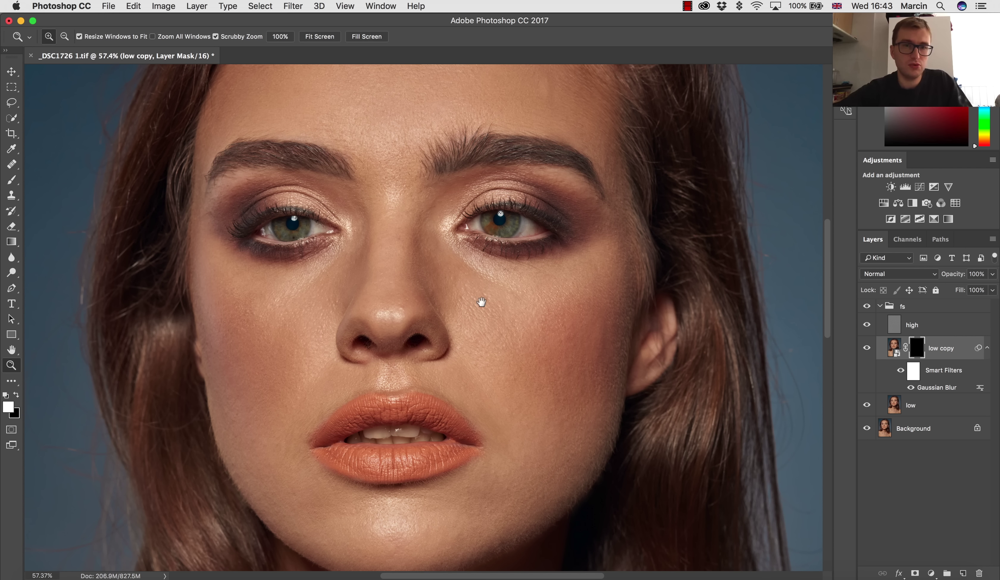
scroll(488, 308, up, 5)
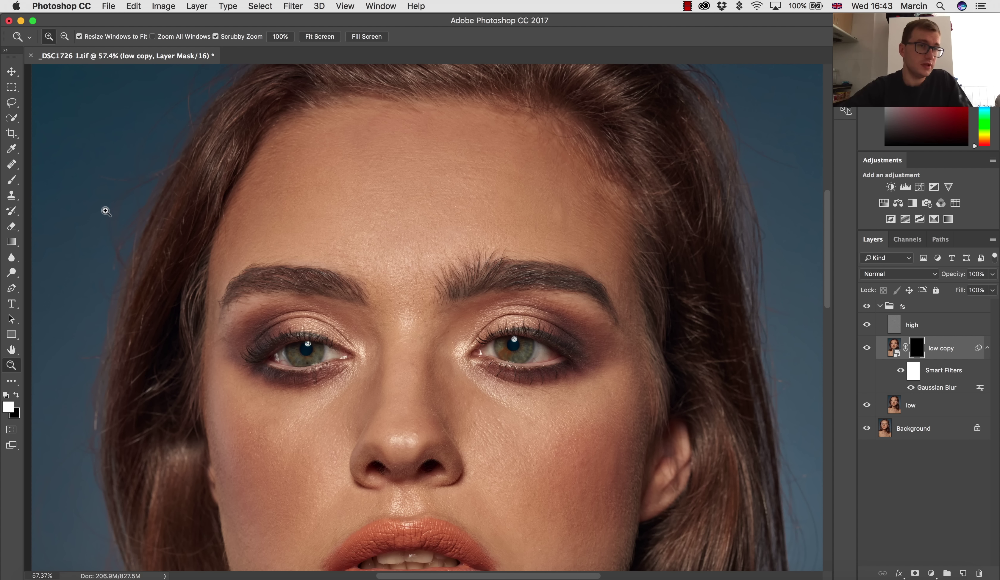
Step: Paint white on the mask over the forehead with a 400 px brush at 100% flow
click(12, 181)
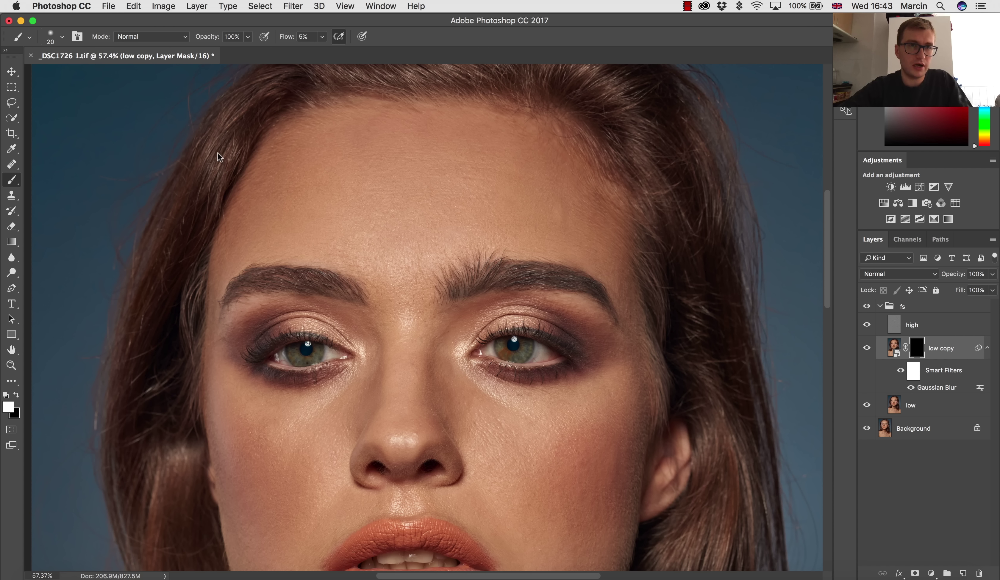
key(shift+0)
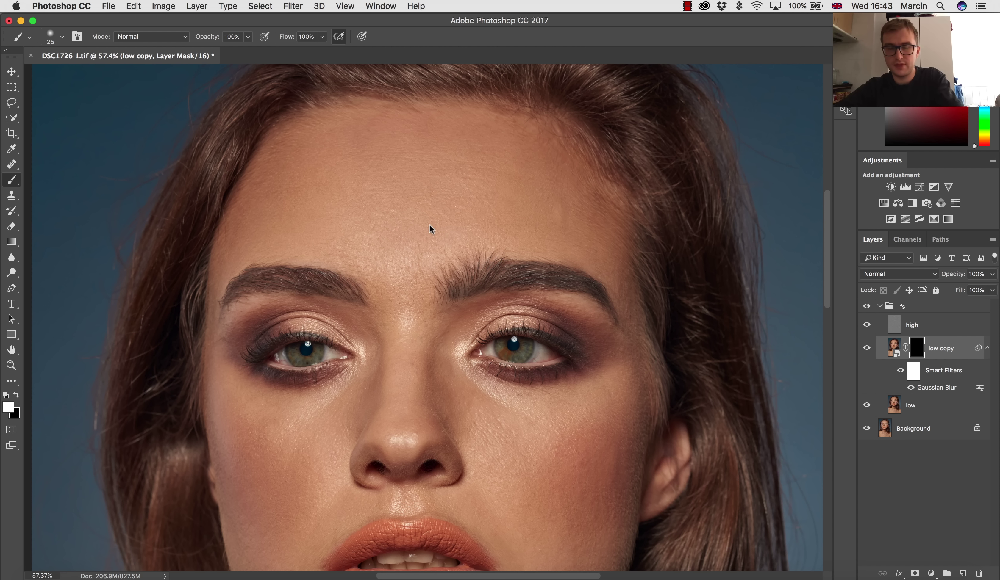
key(bracketright)
key(bracketright)
key(bracketright)
key(bracketright)
key(bracketright)
key(bracketright)
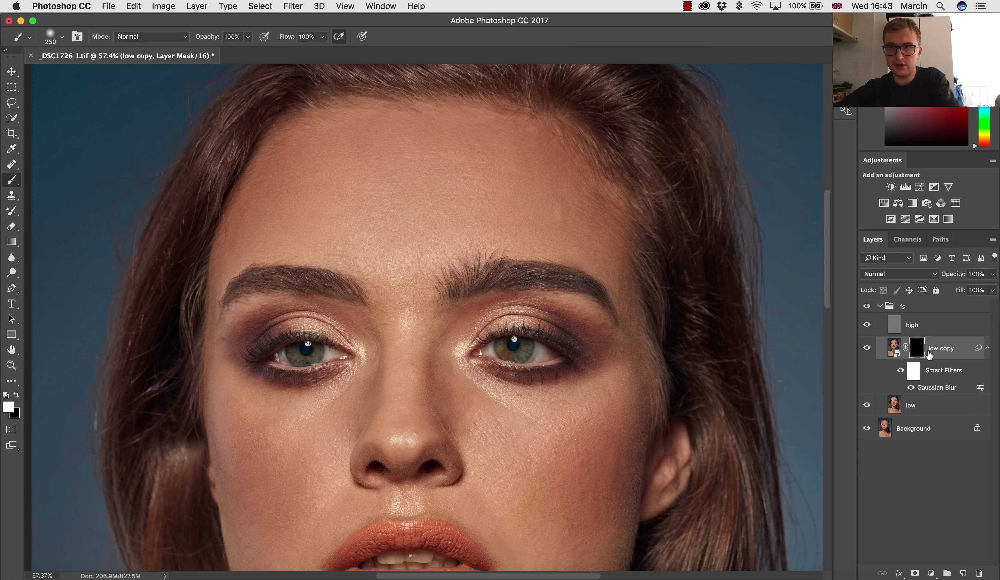
key(bracketright)
key(bracketright)
key(bracketright)
mouse_move(556, 211)
mouse_down()
mouse_move(478, 178)
mouse_move(433, 175)
mouse_move(367, 201)
mouse_move(314, 174)
mouse_up()
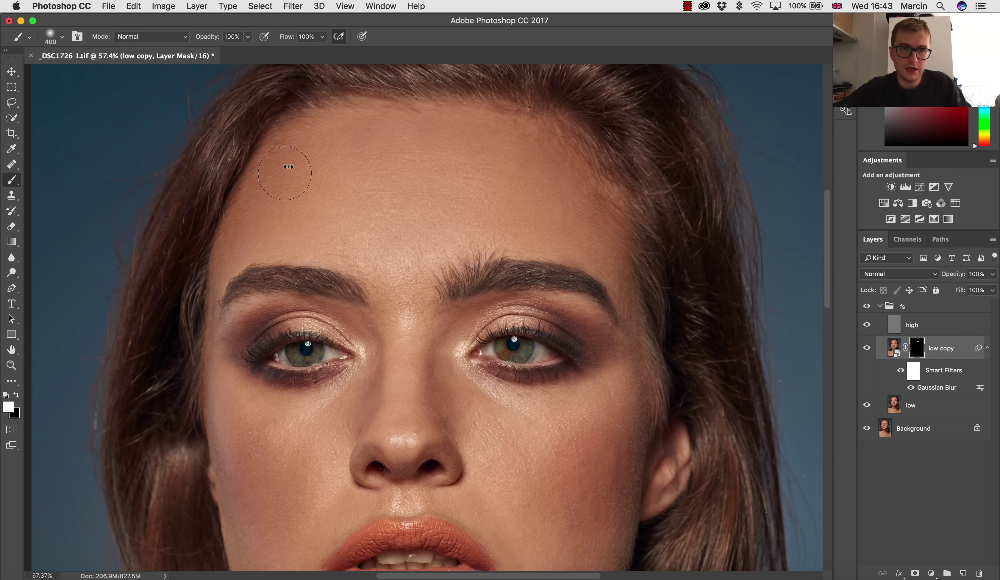
scroll(339, 305, down, 8)
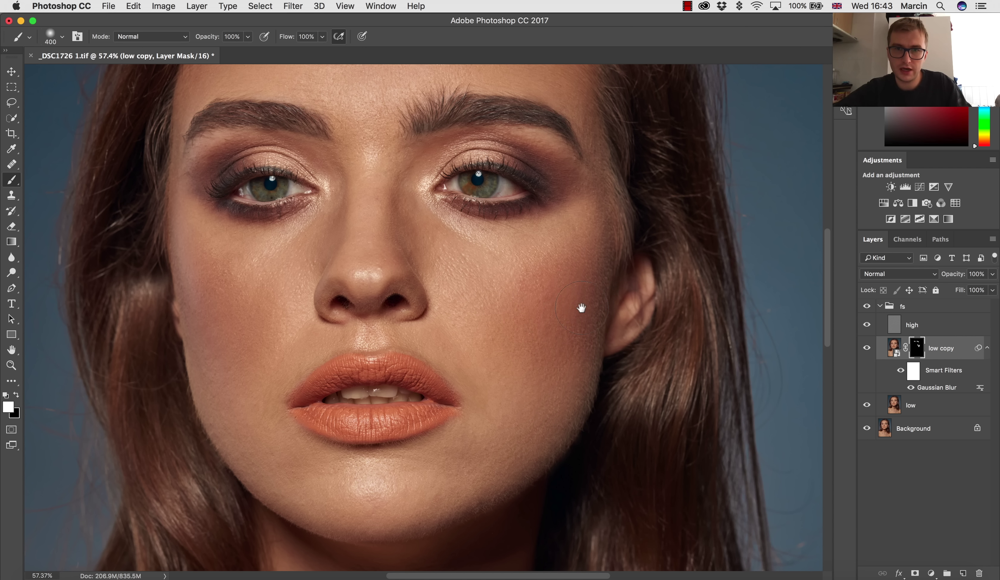
Step: Shrink the brush to 200 px and reposition the view over the forehead
key(bracketleft)
key(bracketleft)
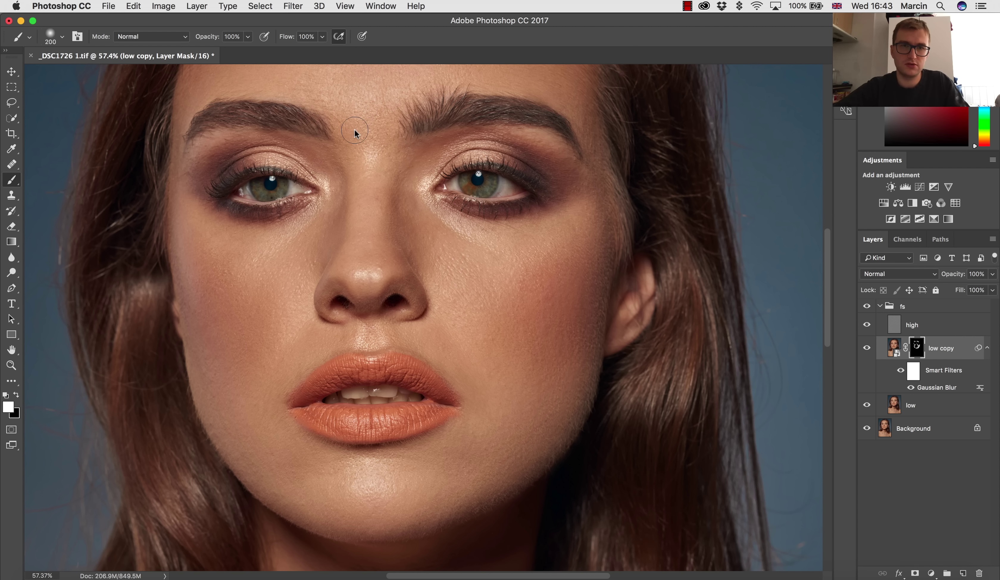
key(space)
drag(365, 118, 380, 233)
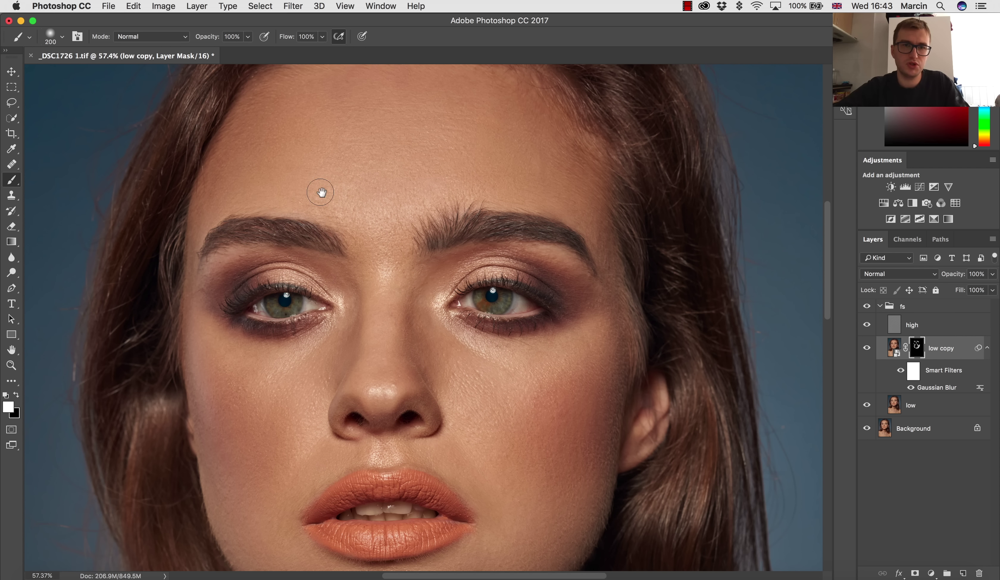
scroll(302, 161, down, 10)
scroll(302, 161, right, 3)
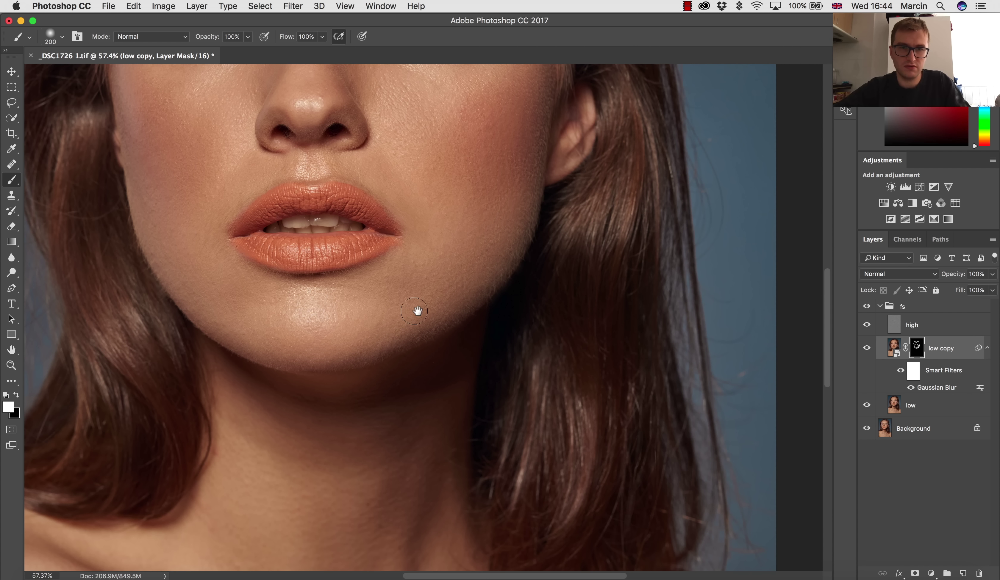
scroll(353, 382, down, 3)
key(super+space)
mouse_move(427, 447)
mouse_down()
mouse_move(384, 438)
mouse_move(366, 454)
mouse_up()
click(870, 312)
click(868, 309)
key(super+space)
drag(486, 255, 557, 264)
drag(486, 428, 546, 328)
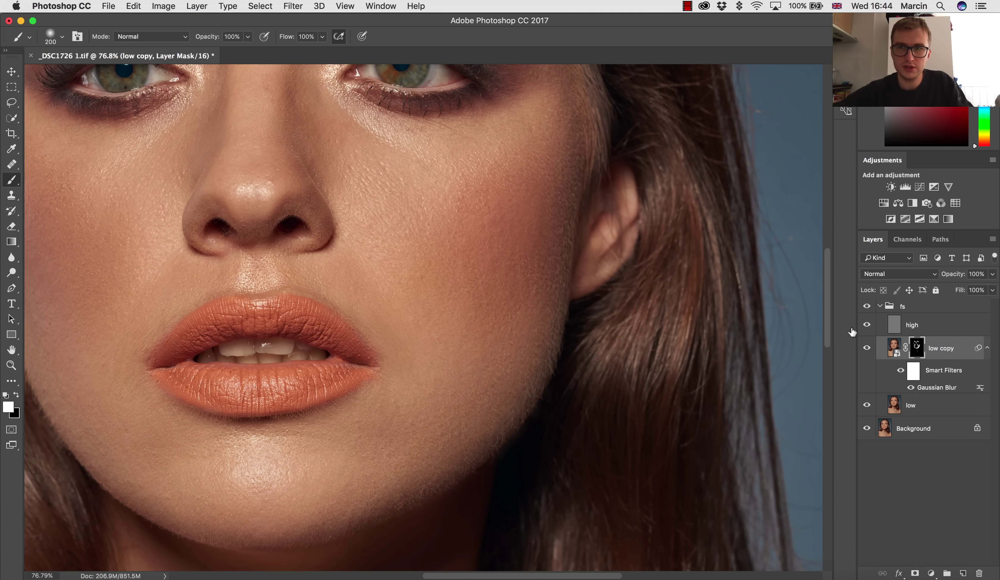
click(871, 309)
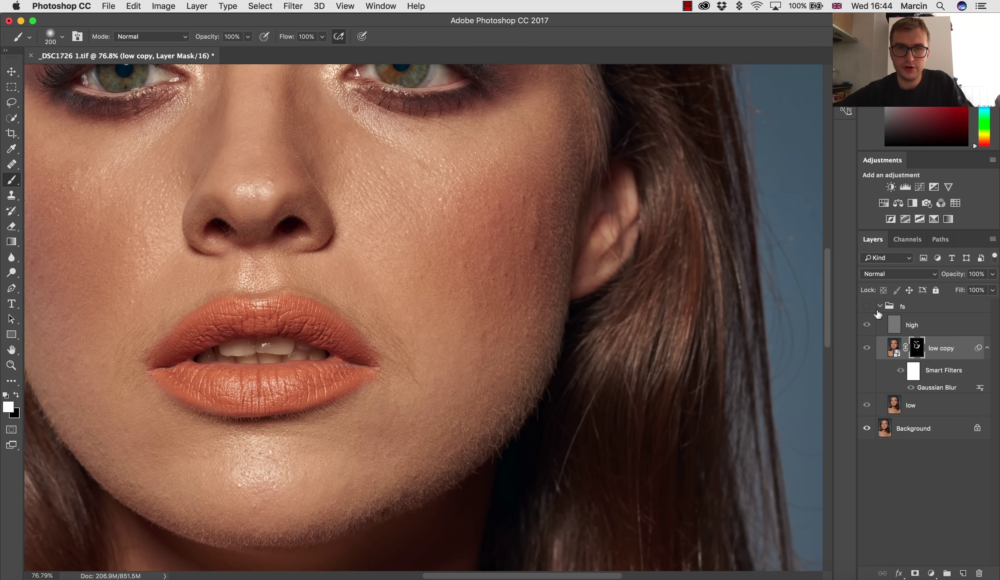
click(869, 308)
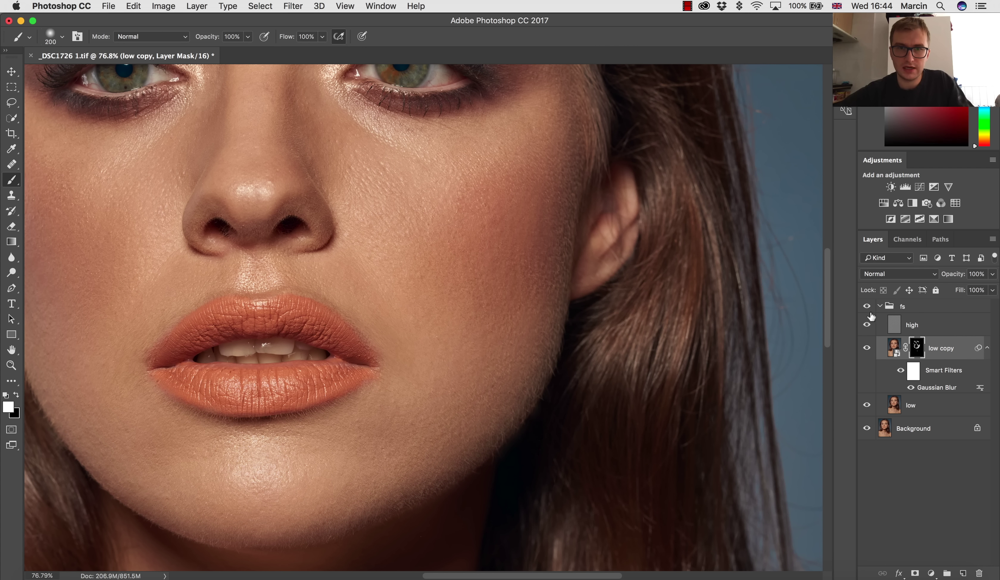
key(z)
scroll(446, 350, down, 8)
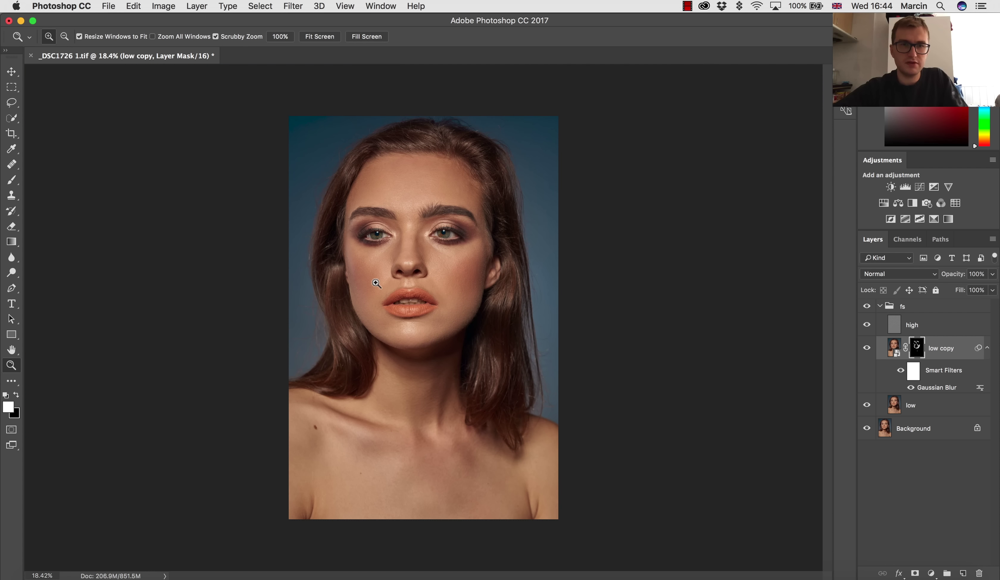
scroll(356, 272, up, 8)
key(b)
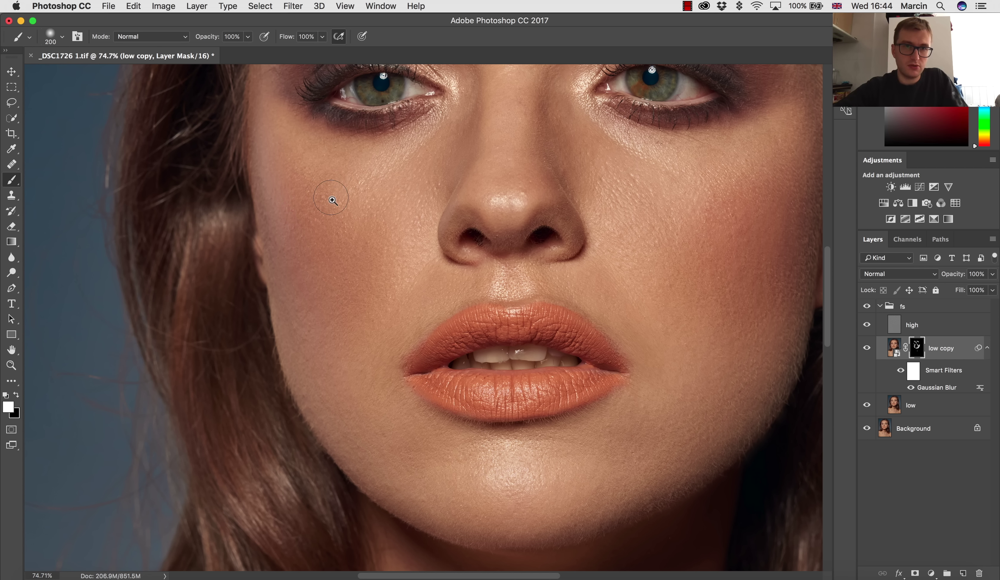
key(z)
scroll(381, 275, down, 4)
scroll(537, 219, up, 4)
key(b)
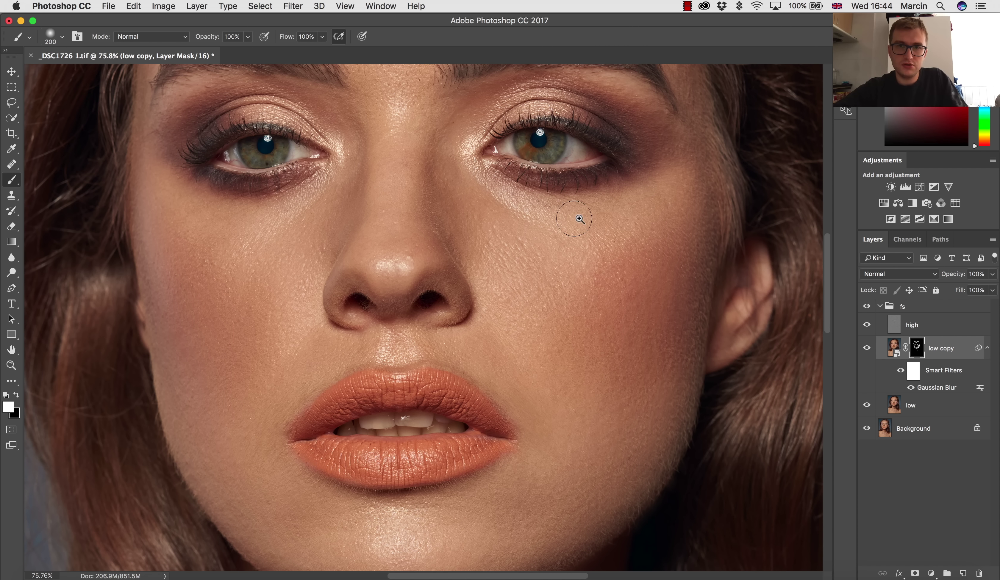
key(z)
scroll(592, 290, down, 4)
key(b)
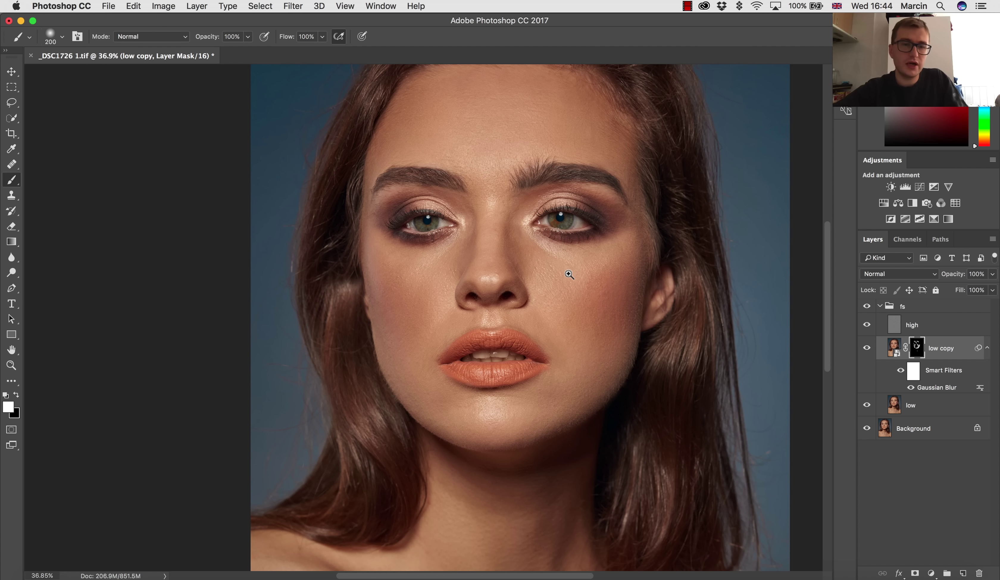